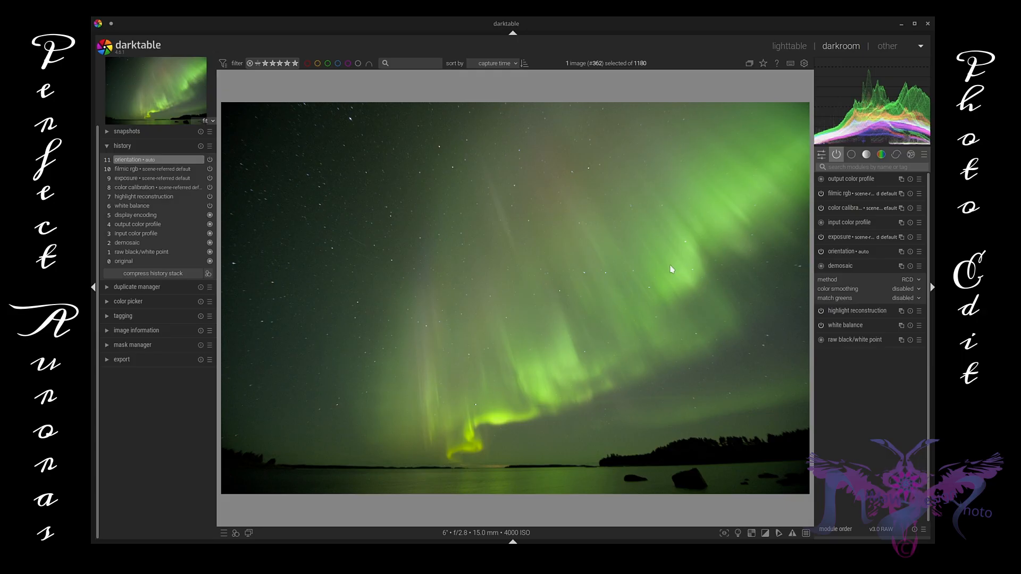
Switch the module layout to the scene-referred workflow preset.
left_click(926, 155)
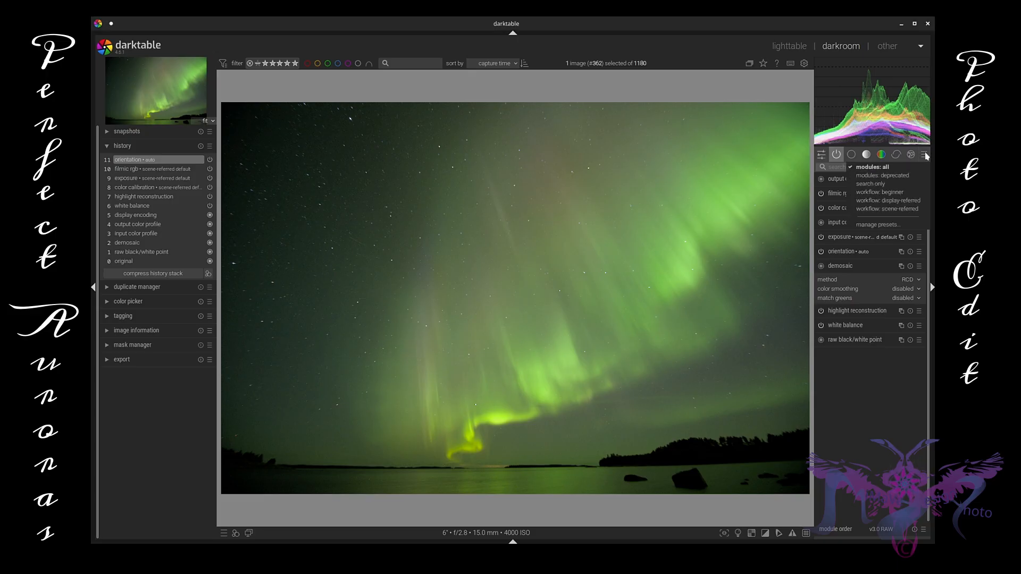
left_click(898, 209)
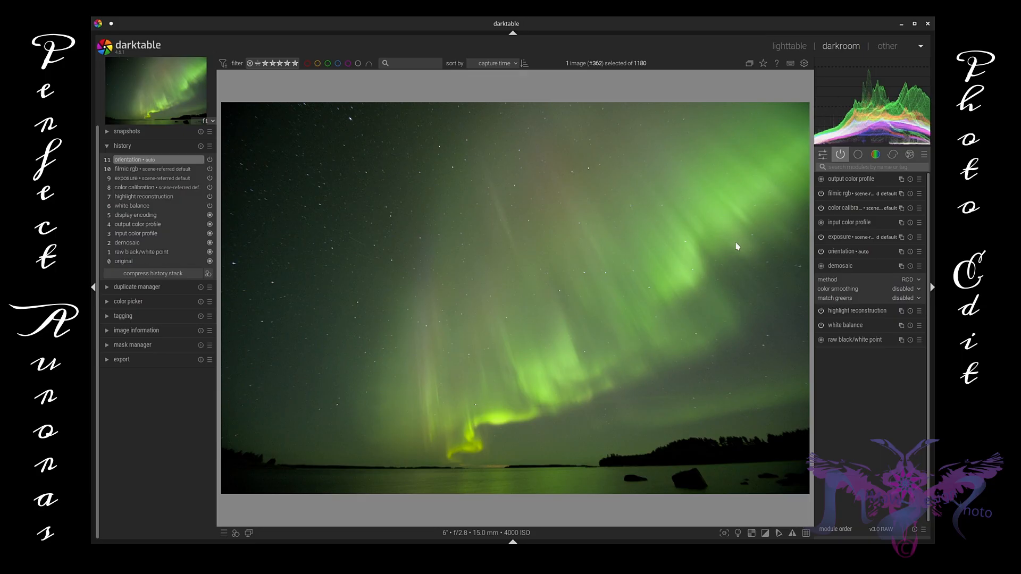
Set the demosaic method to LMMSE and collapse the demosaic module.
left_click(866, 263)
left_click(909, 281)
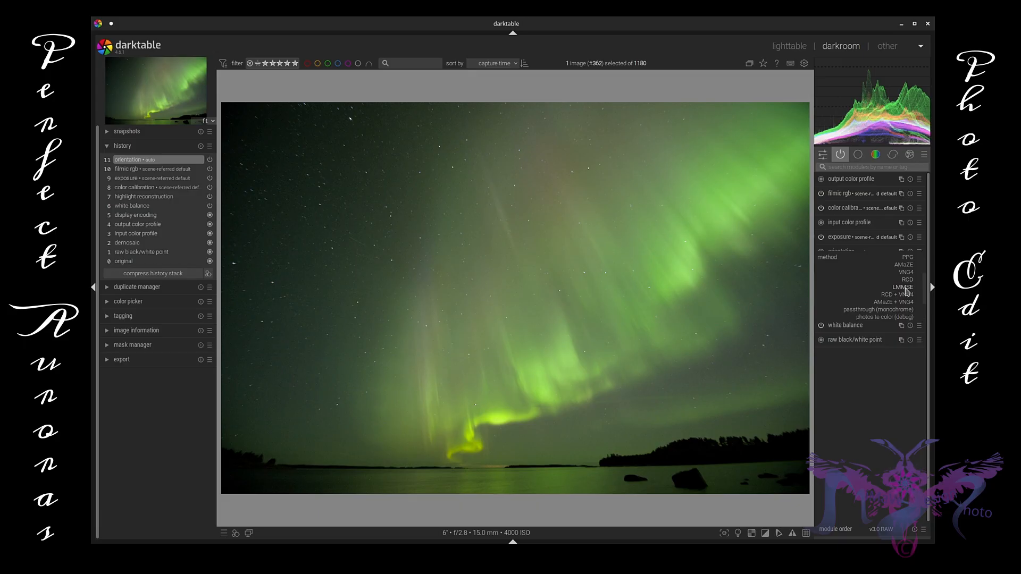
left_click(906, 288)
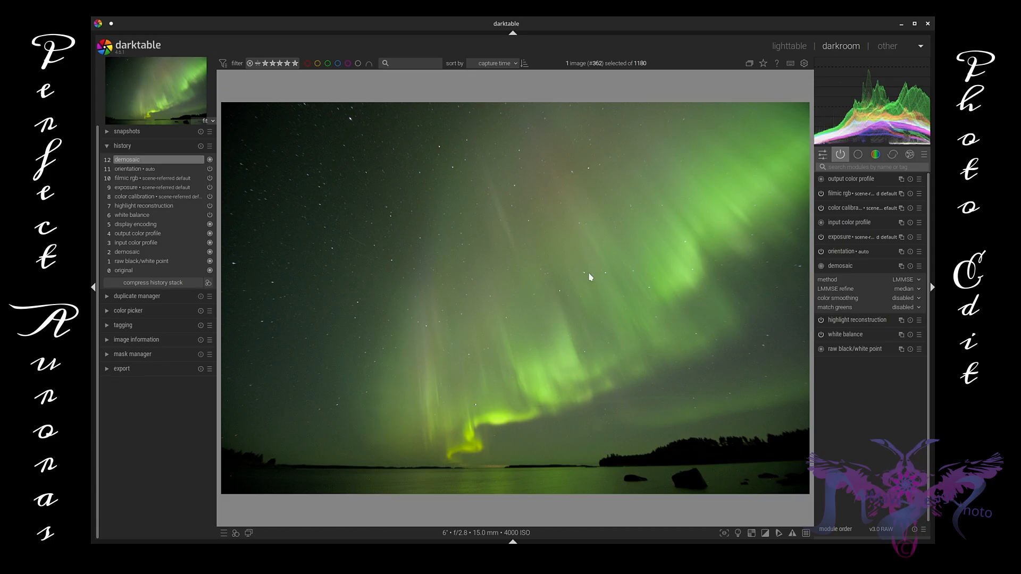
left_click(911, 282)
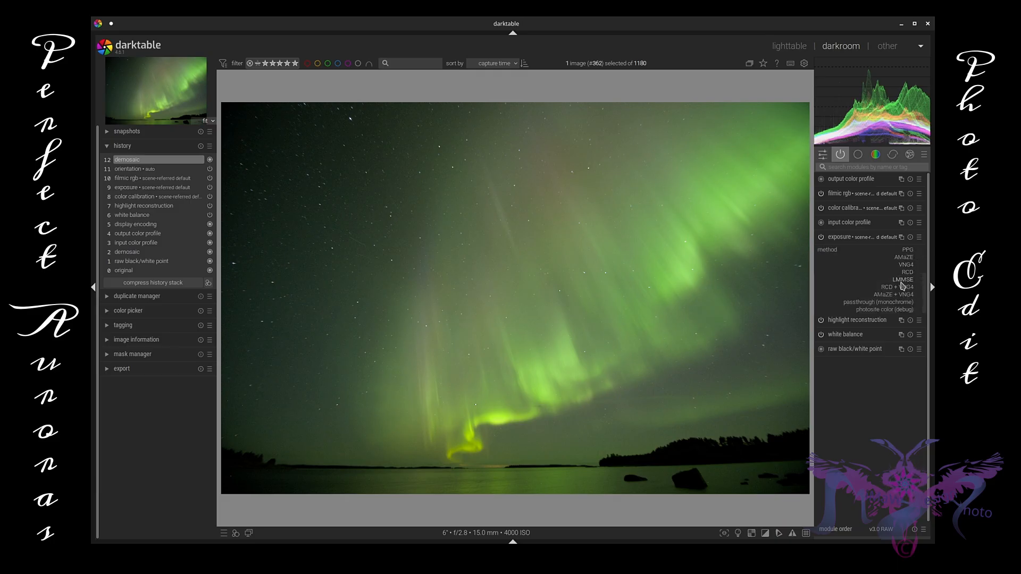
left_click(885, 237)
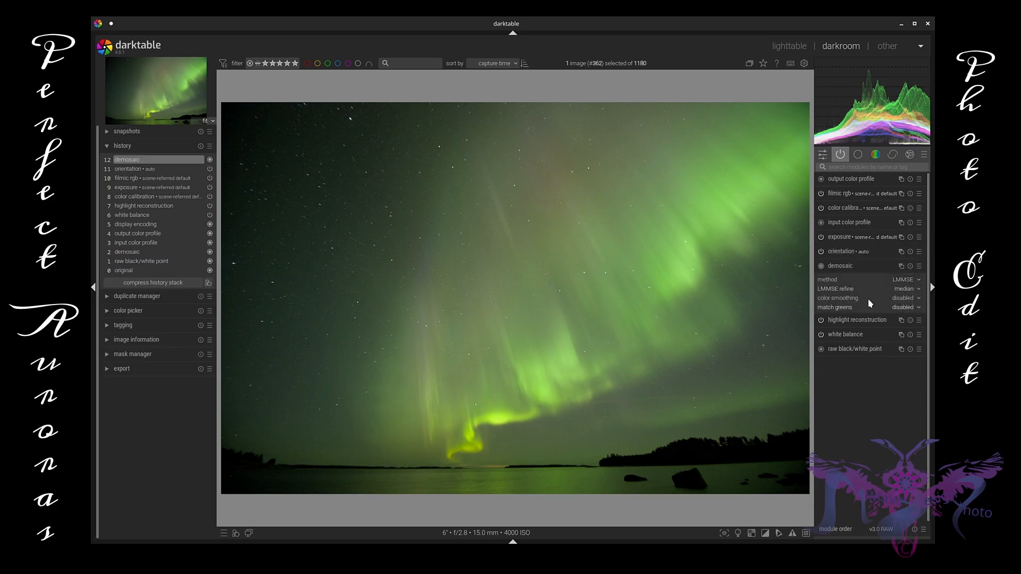
left_click(873, 265)
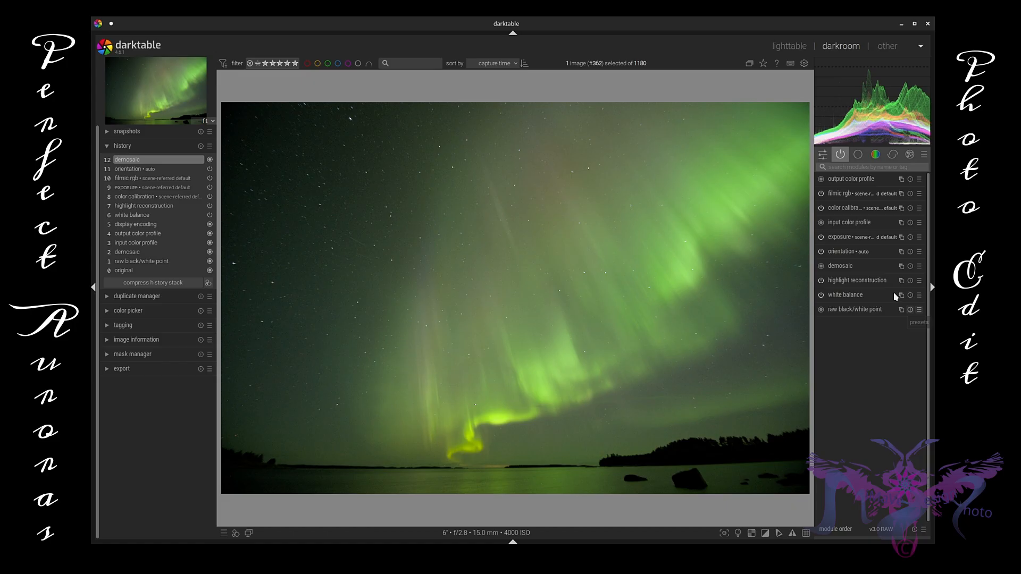
Enable the denoise (profiled) correction while viewing the sky above the treeline at close range.
left_click(891, 157)
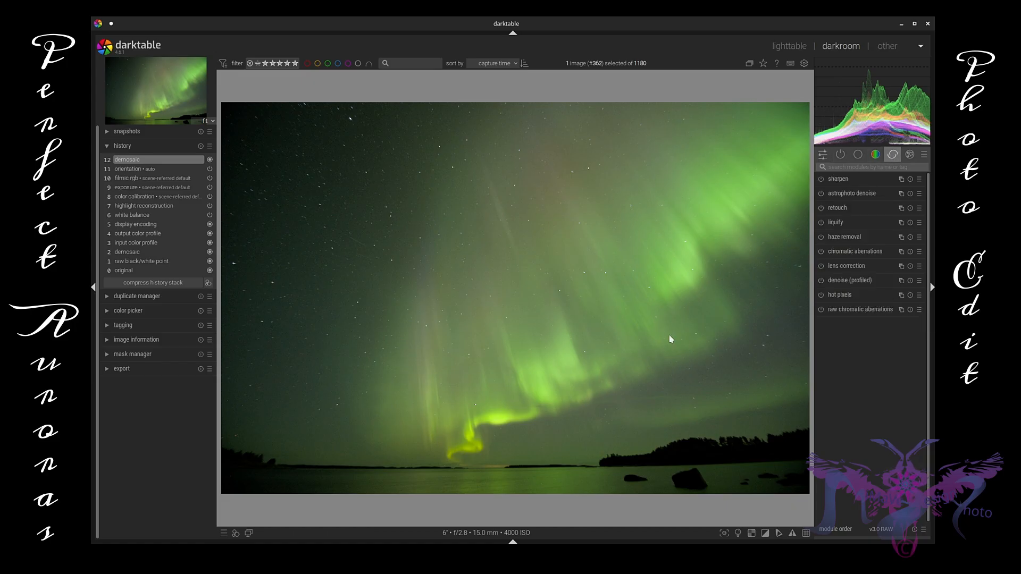
scroll(656, 410, "up", 4)
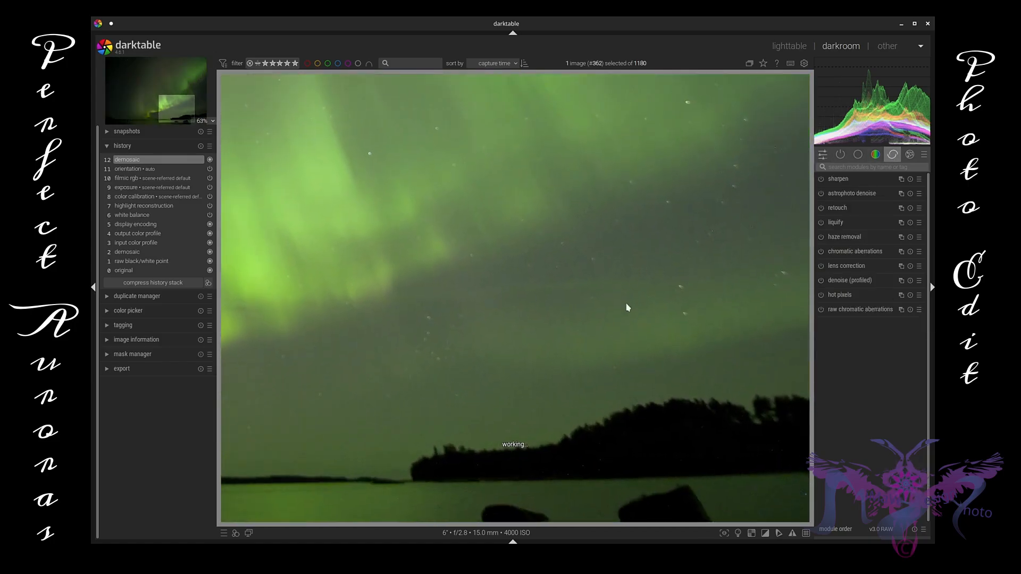
scroll(627, 305, "up", 2)
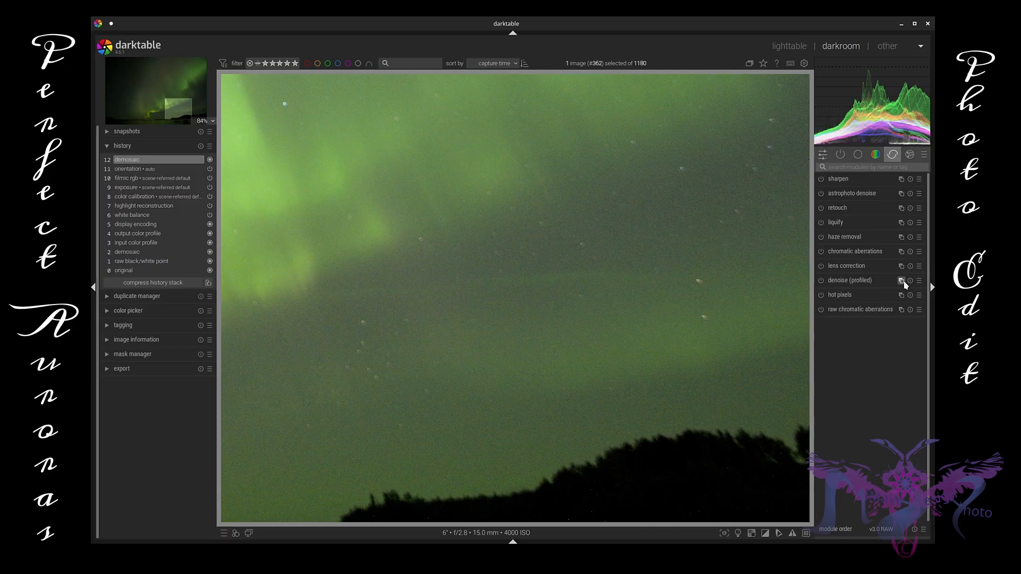
left_click(821, 280)
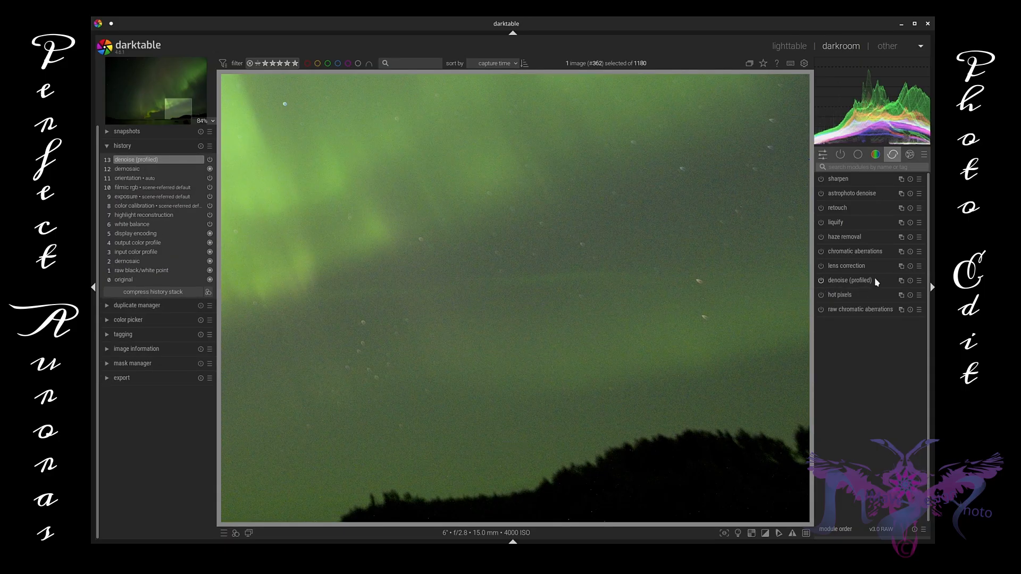
mouse_move(875, 277)
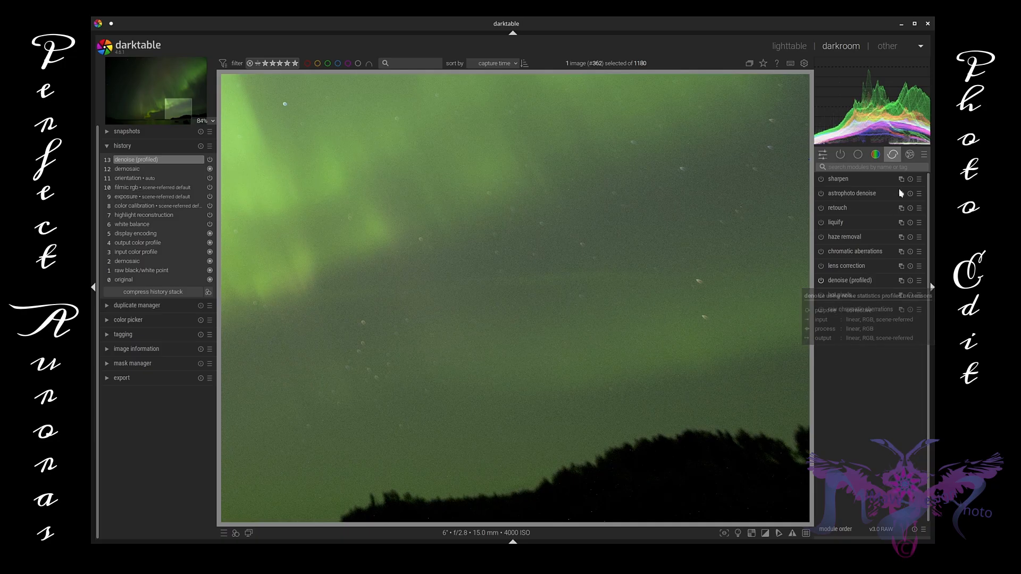
Switch the demosaic method to RCD for comparison, return it to LMMSE and collapse the module.
left_click(840, 155)
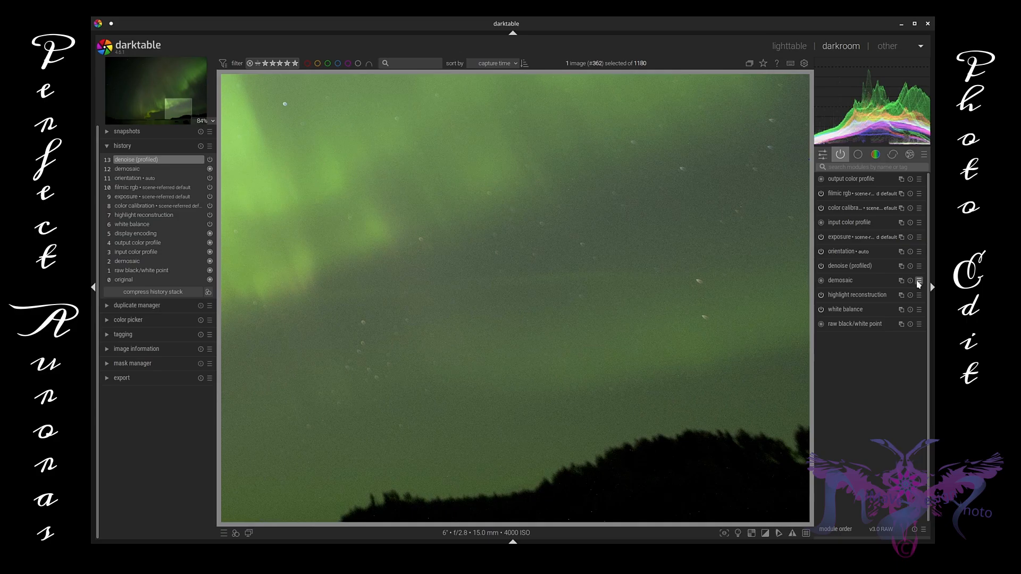
left_click(879, 280)
left_click(907, 295)
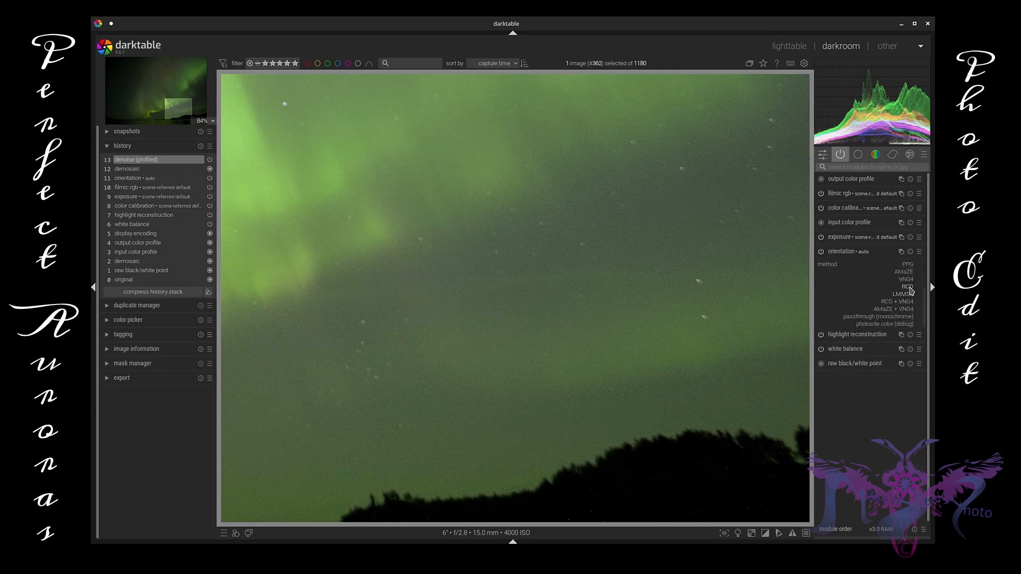
left_click(909, 288)
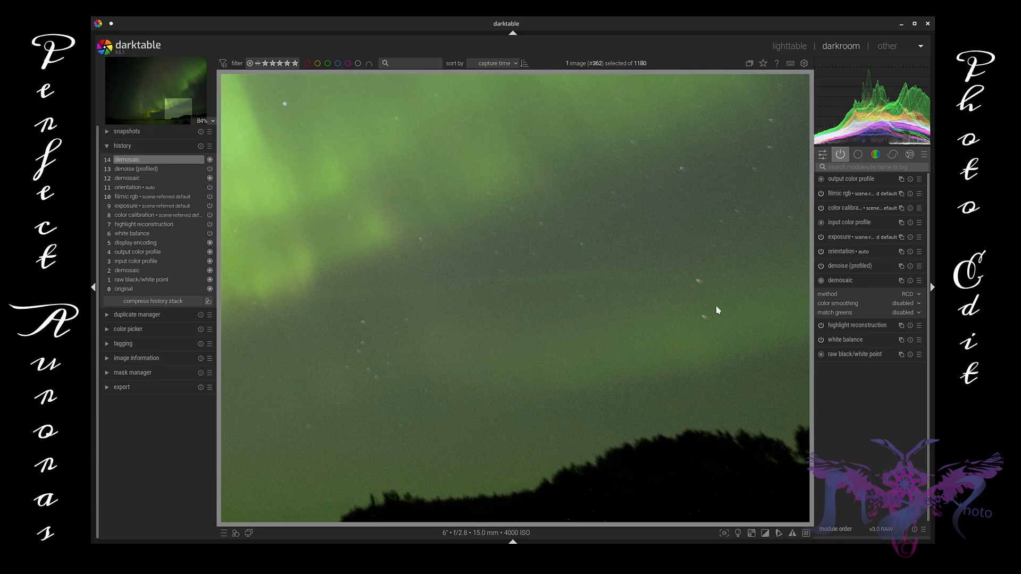
left_click(906, 294)
left_click(904, 303)
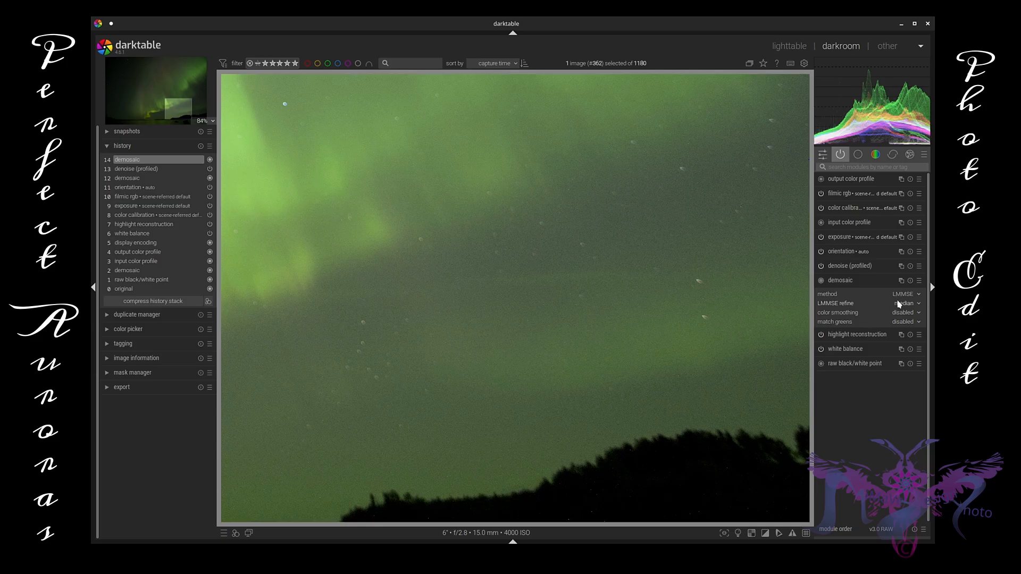
left_click(862, 281)
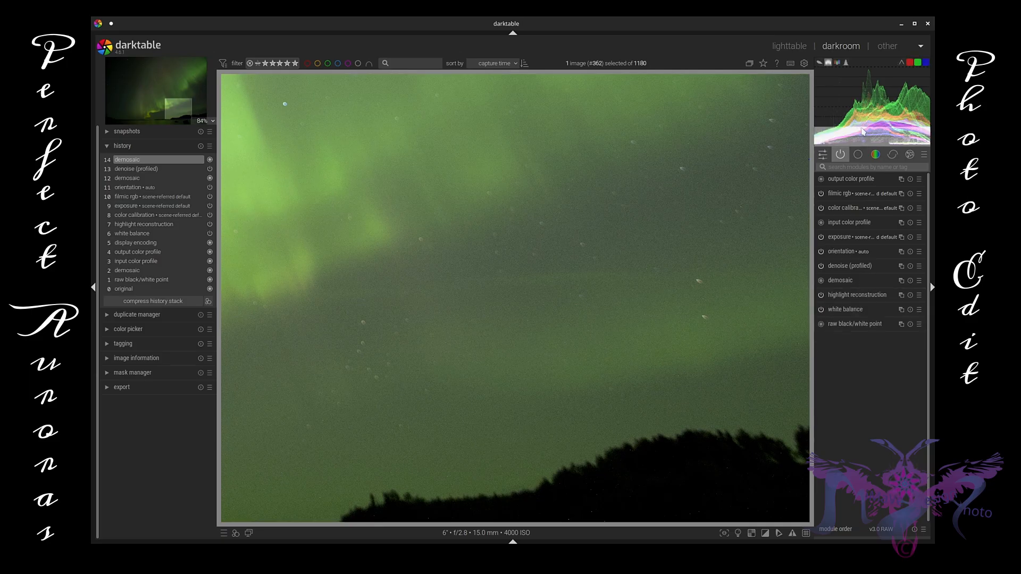
Enable the hot pixels correction after examining the dark treeline and rocks at 100% zoom.
left_click(892, 154)
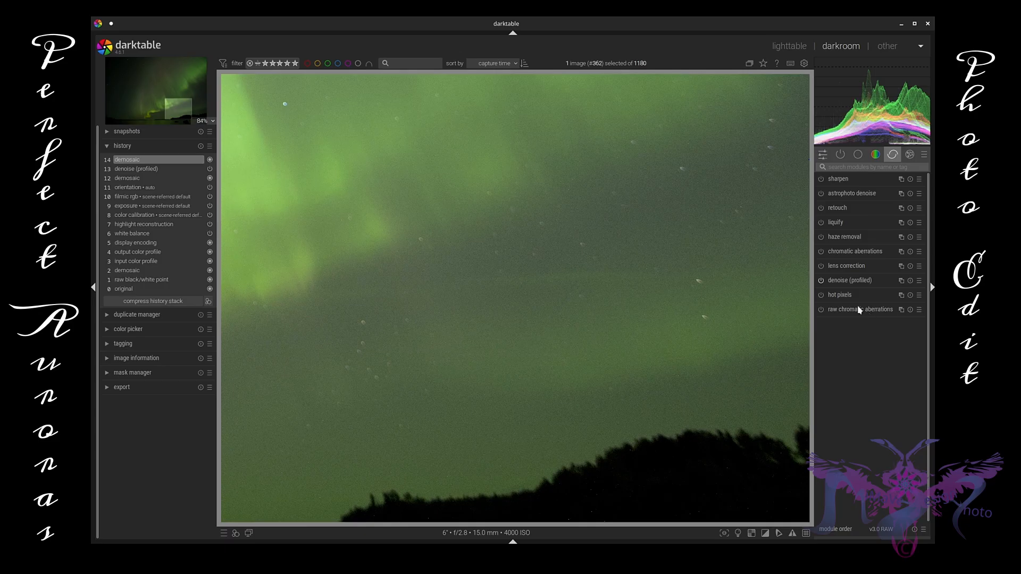
scroll(703, 409, "up", 1)
left_click_drag(707, 404, 626, 123)
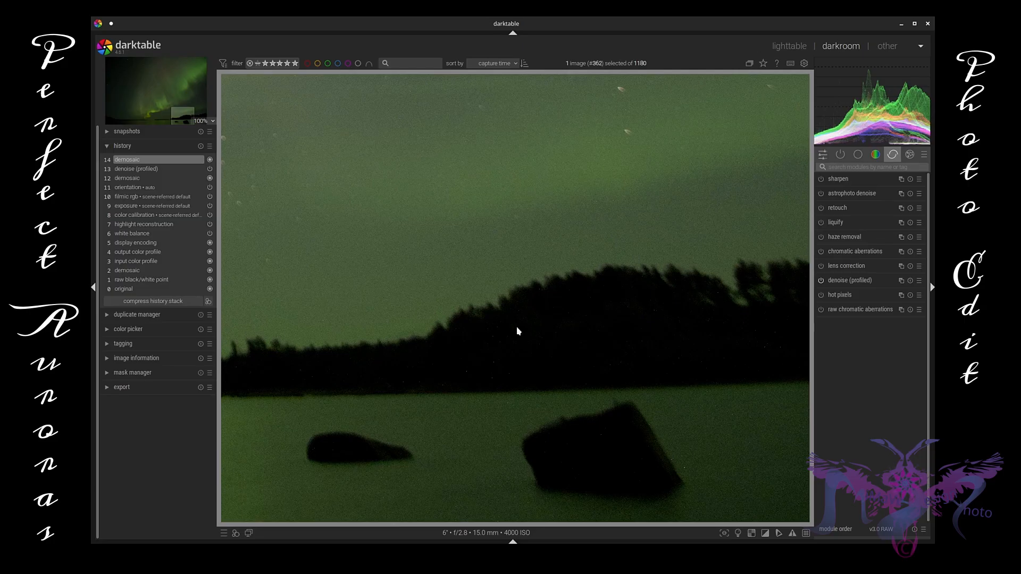
left_click(822, 296)
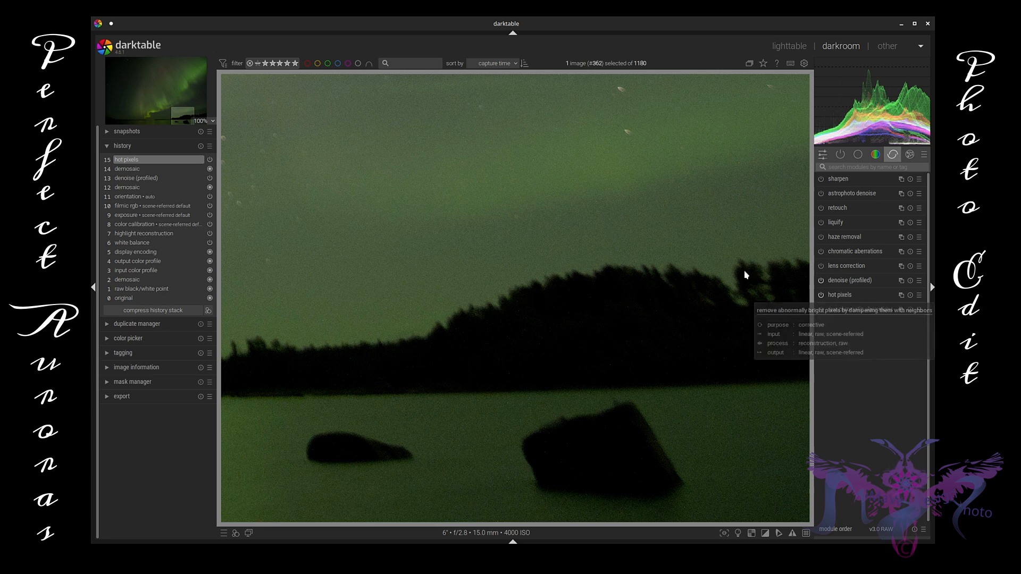
Examine the stars and noise in the aurora sky and review the hot pixels settings.
left_click_drag(683, 238, 640, 439)
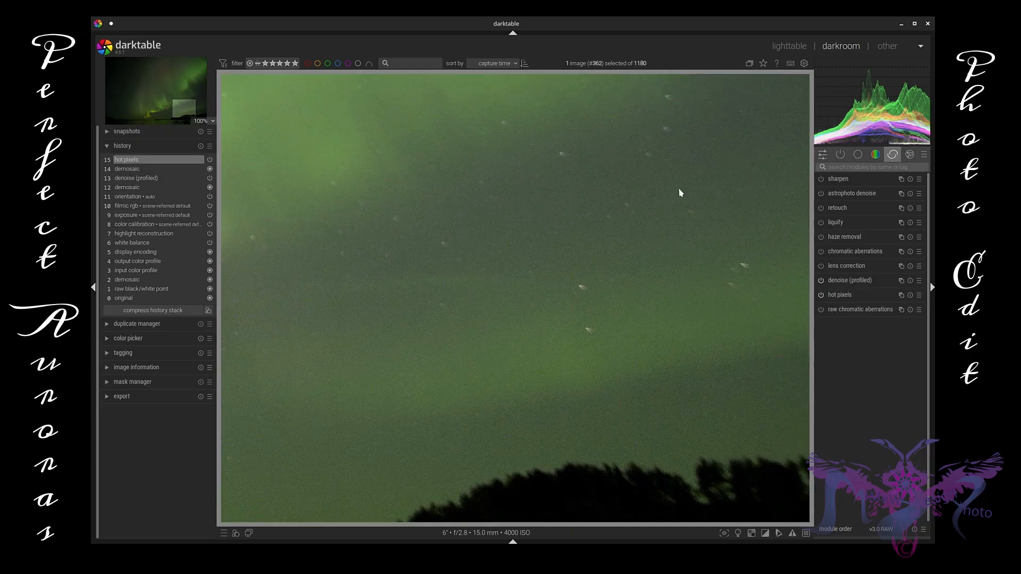
left_click_drag(679, 191, 672, 302)
left_click_drag(697, 223, 707, 266)
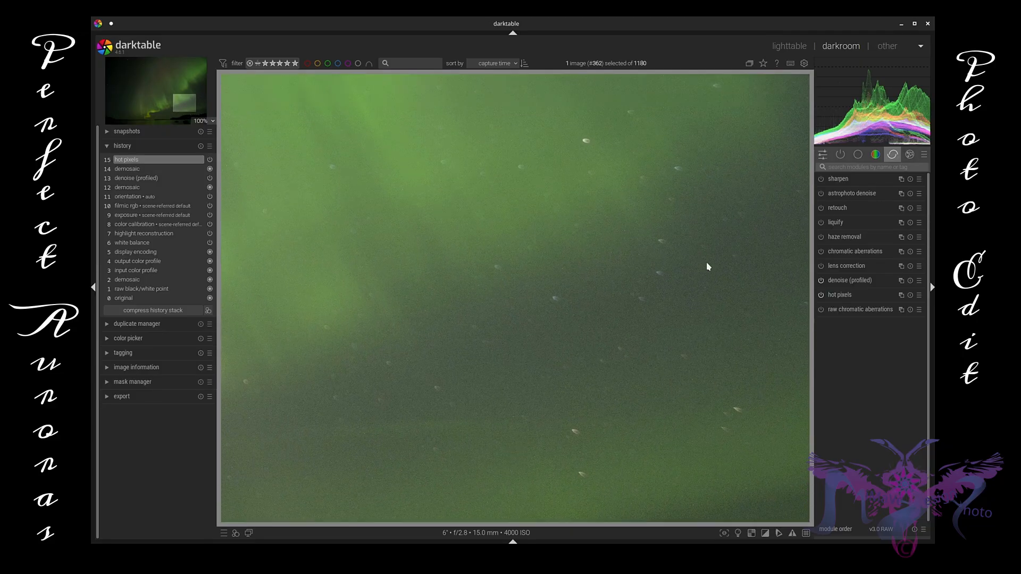
left_click(886, 296)
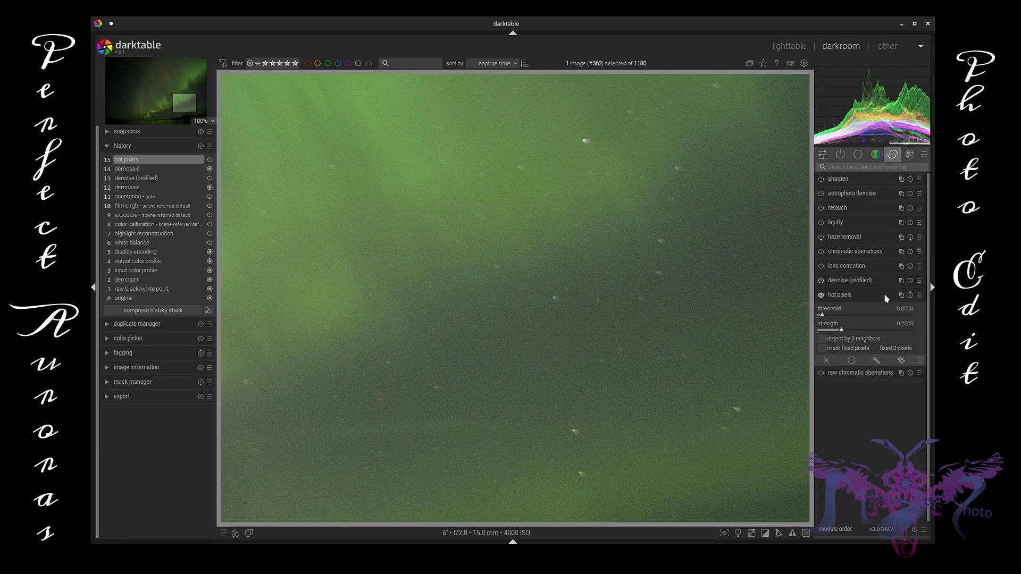
left_click(850, 294)
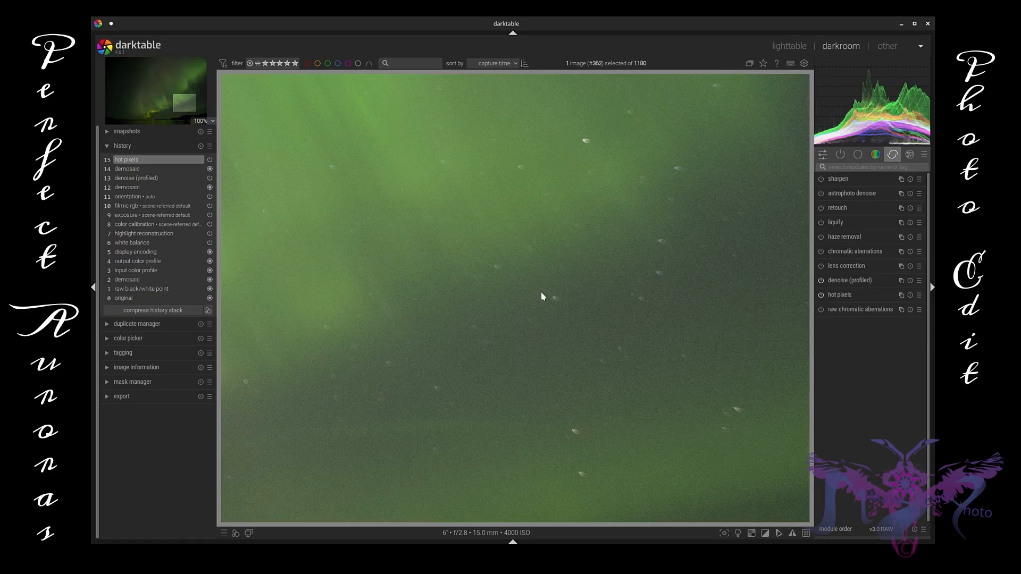
left_click_drag(506, 287, 732, 322)
scroll(617, 290, "down", 7)
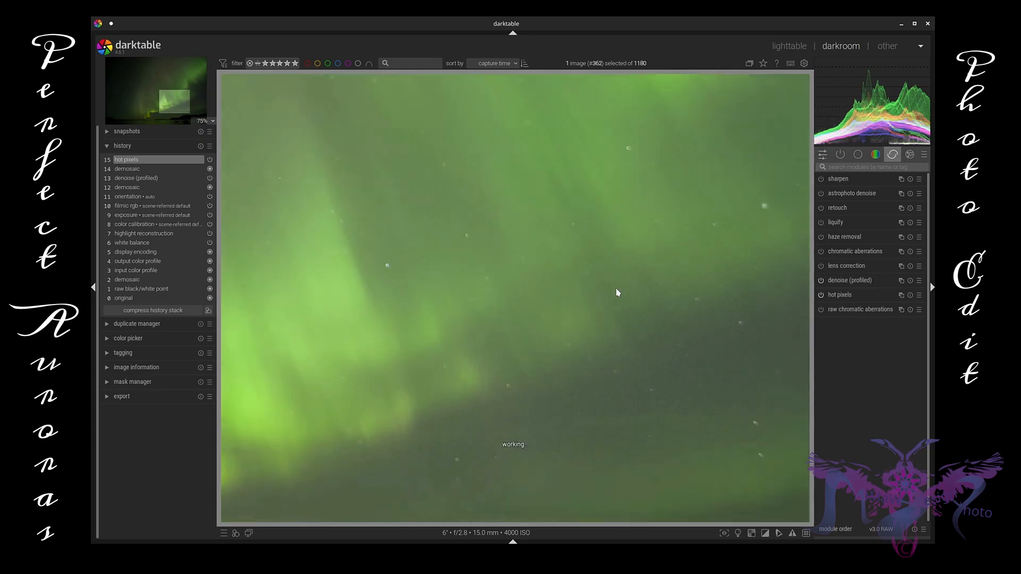
scroll(617, 292, "down", 3)
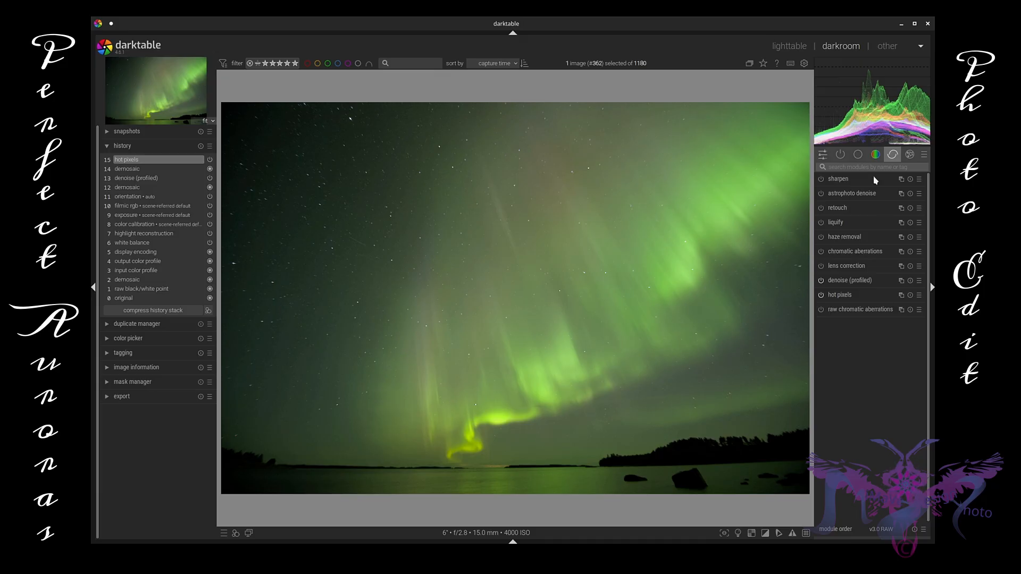
Straighten the horizon by setting the rotation to -0.41° in rotate and perspective.
left_click(859, 159)
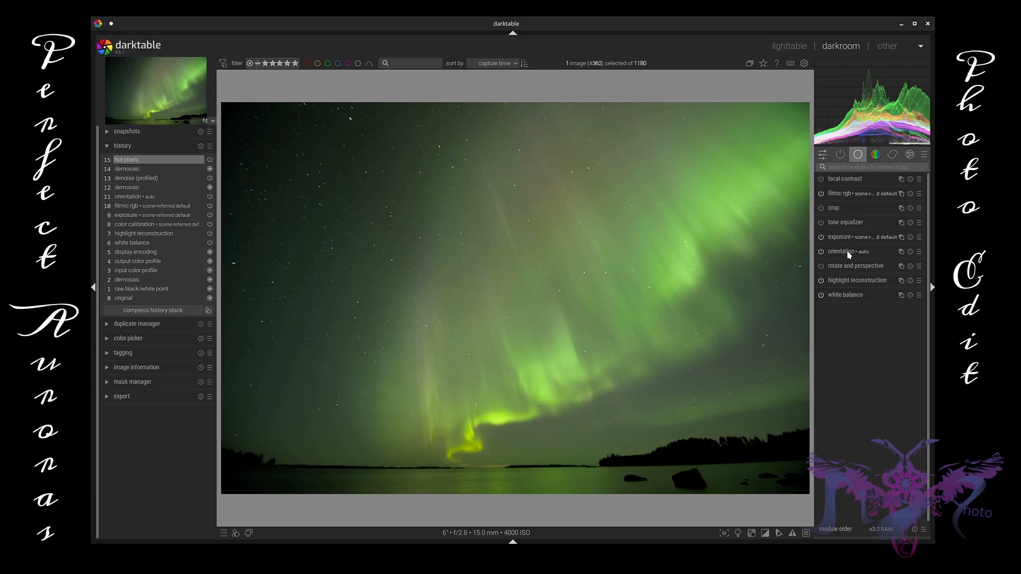
left_click(849, 268)
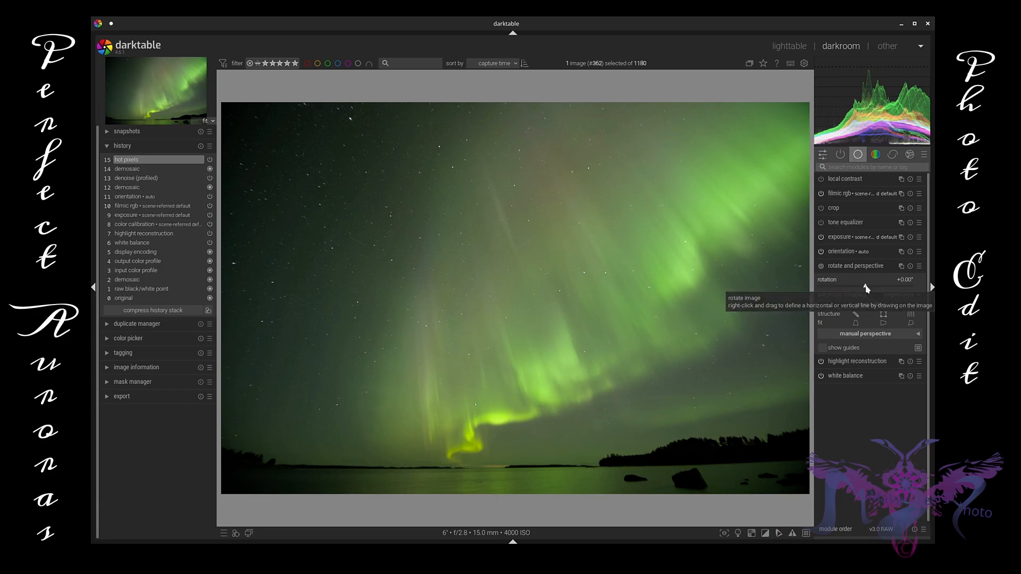
mouse_move(866, 288)
left_mouse_down()
mouse_move(883, 288)
mouse_move(845, 286)
mouse_move(865, 285)
left_mouse_up()
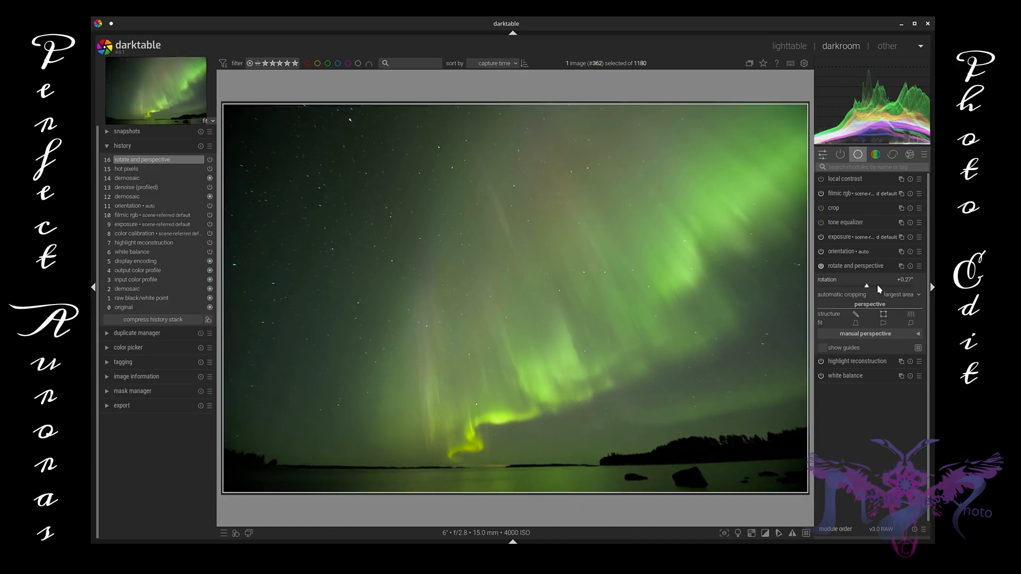
double_click(877, 285)
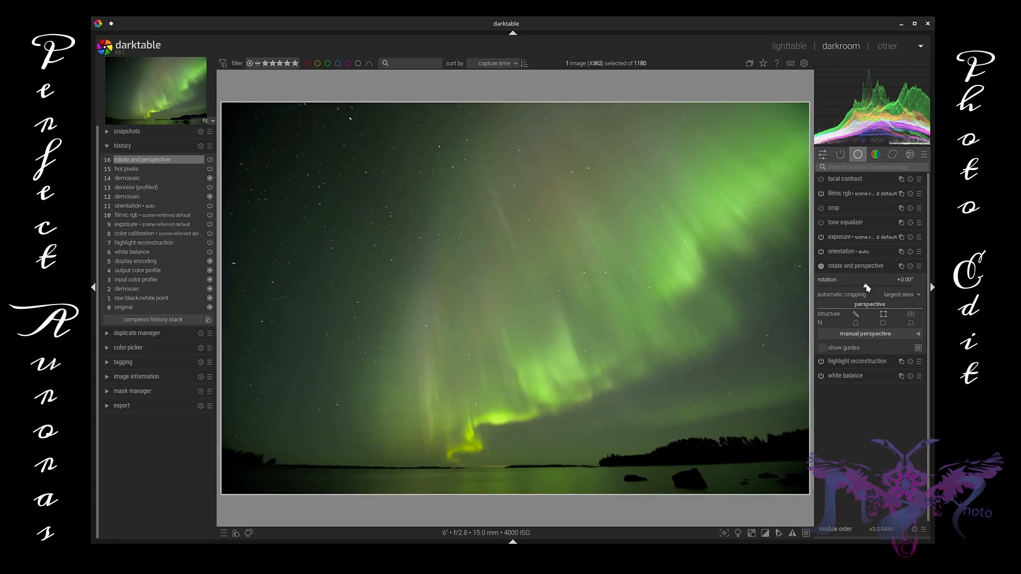
left_click_drag(867, 287, 848, 289)
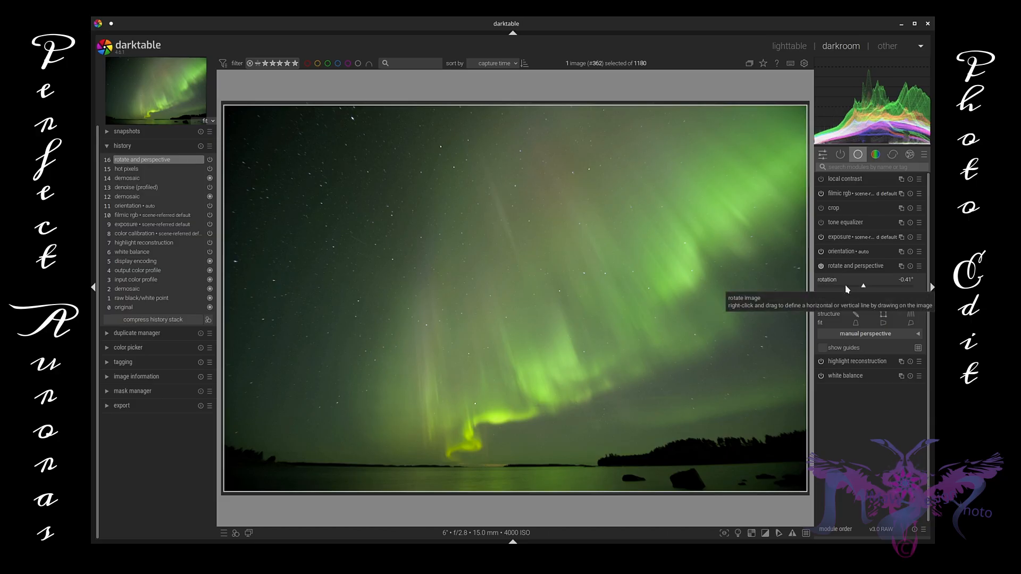
left_click(867, 270)
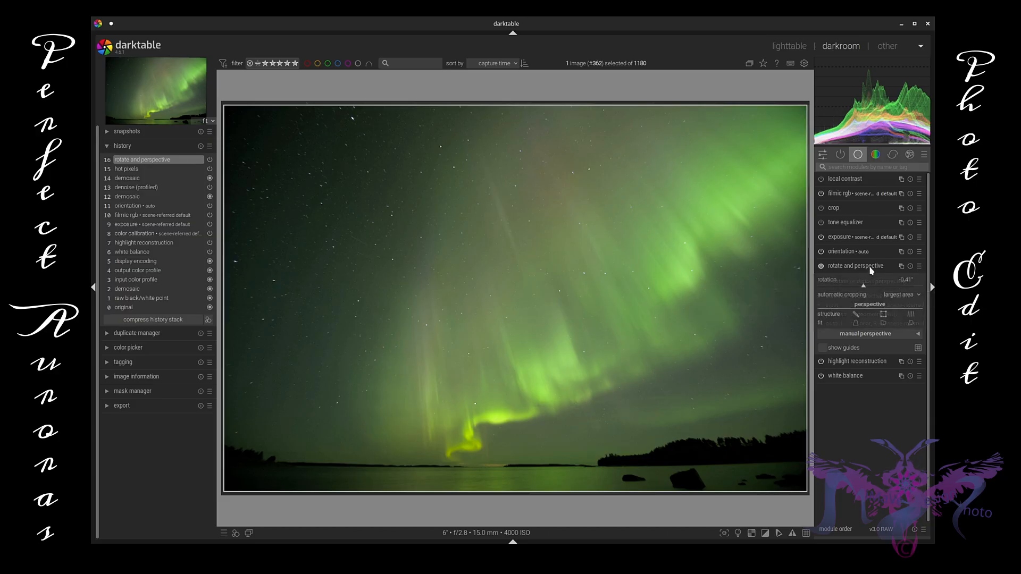
left_click(821, 266)
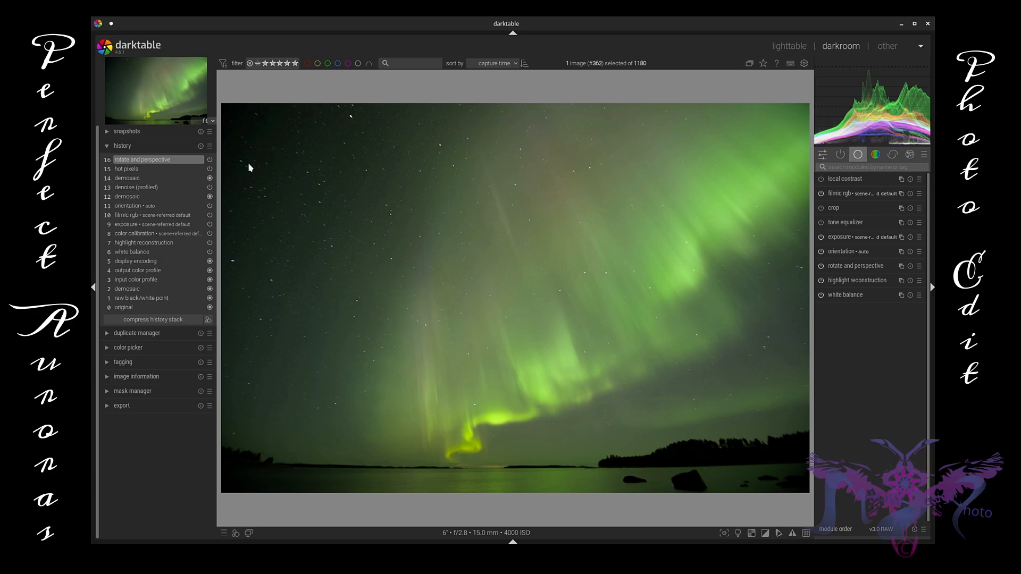
Examine the stars near the photo's upper-left corner at 100% zoom.
scroll(250, 164, "up", 6)
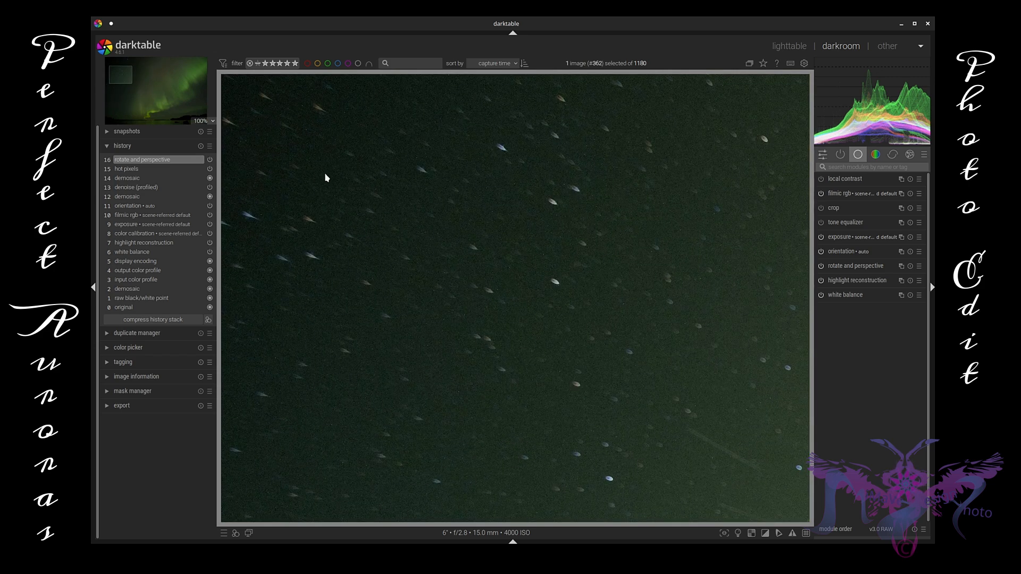
scroll(326, 177, "down", 5)
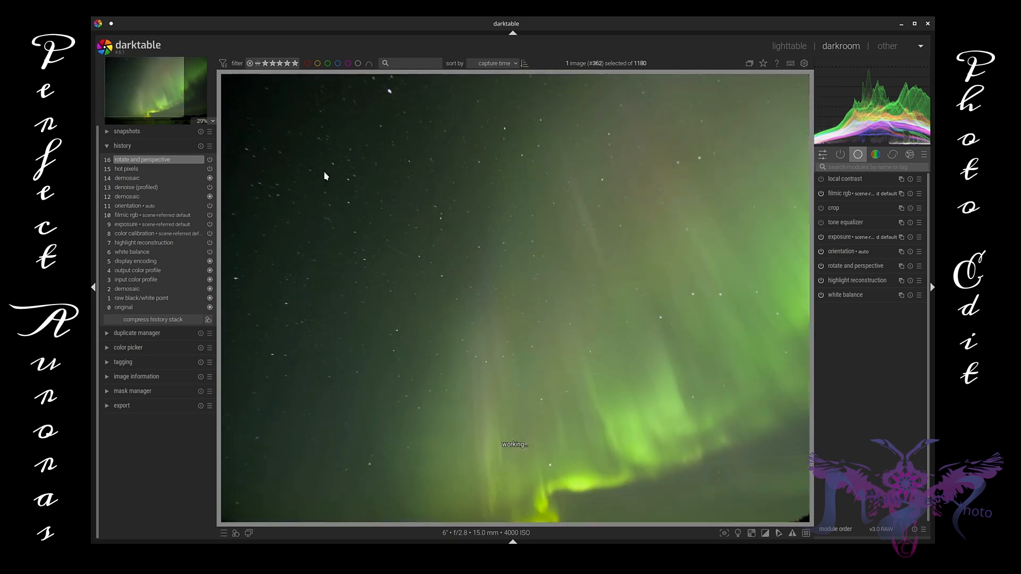
Enable color balance rgb and give it a combined drawn and parametric mask.
scroll(325, 176, "down", 1)
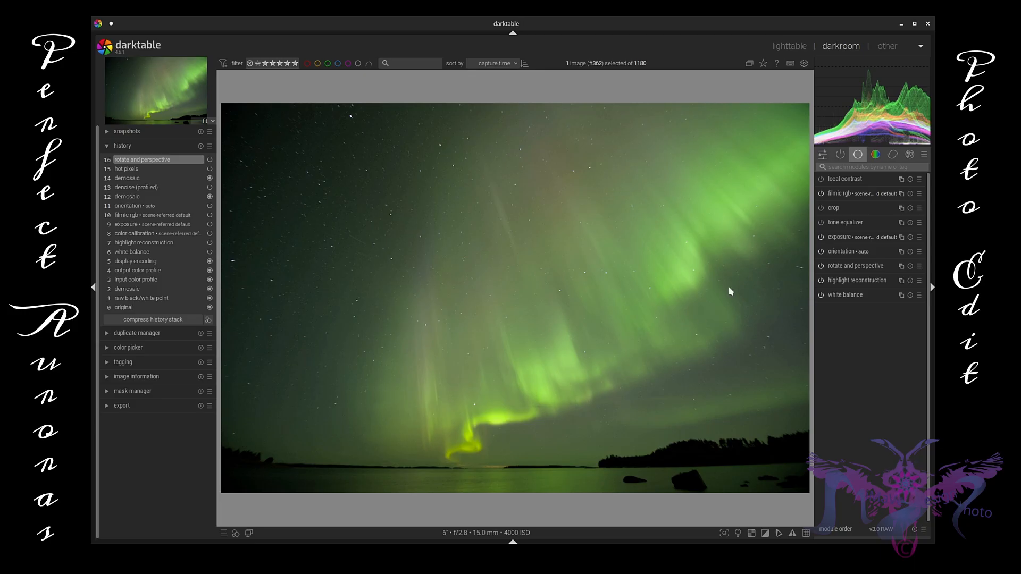
left_click(874, 155)
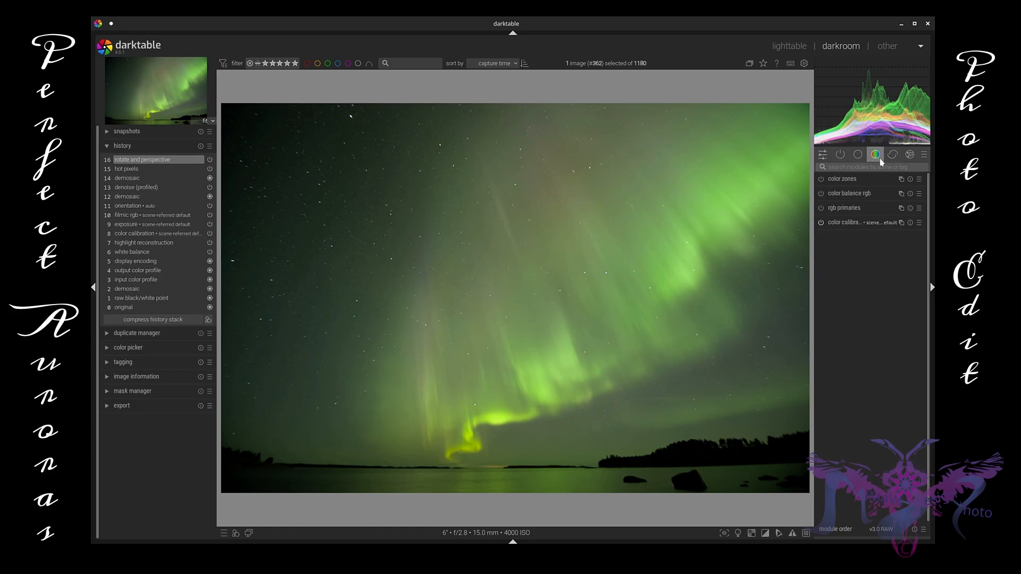
left_click(845, 194)
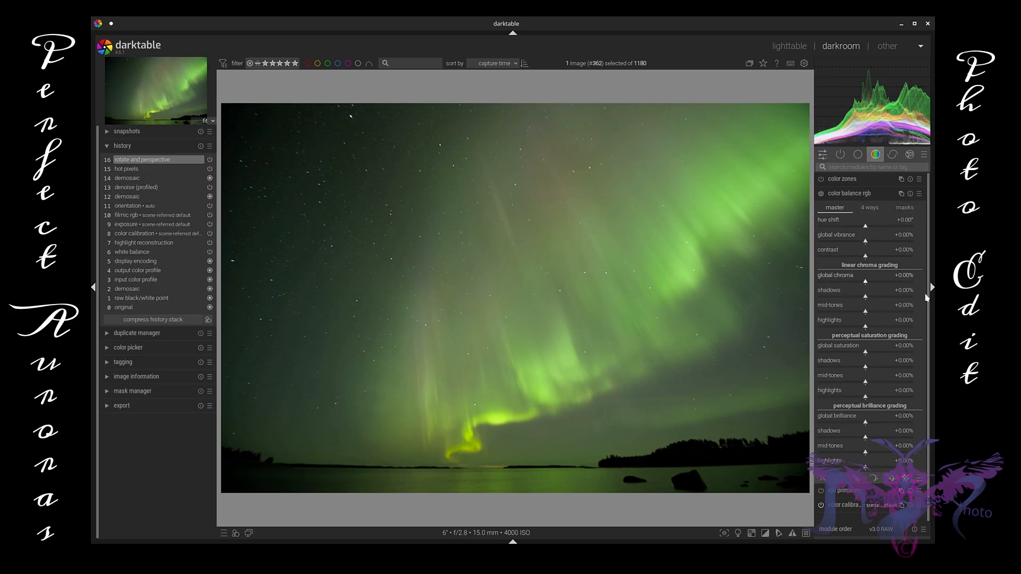
left_click(892, 478)
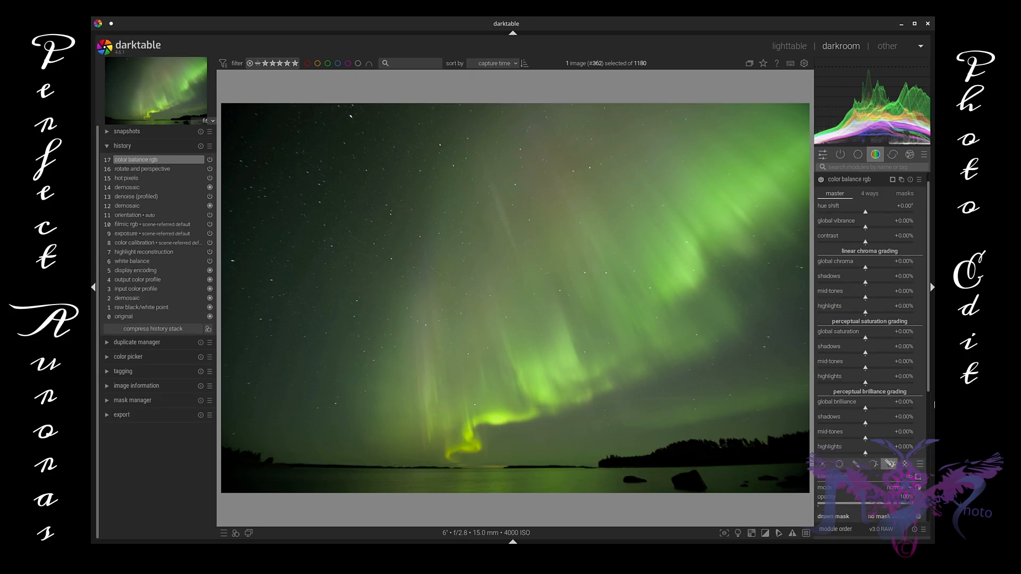
scroll(929, 379, "down", 5)
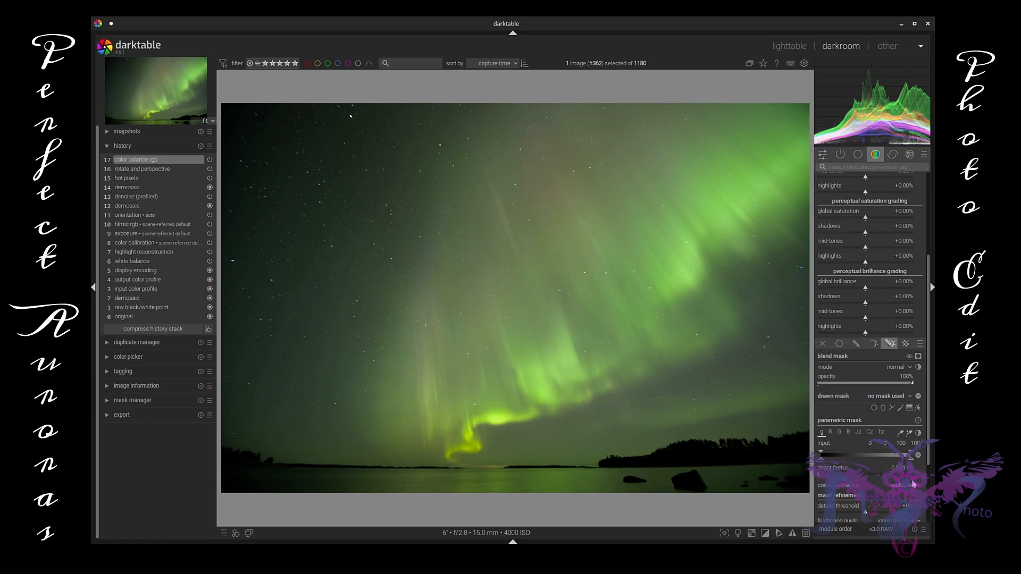
Add a gradient mask centred on the horizon, bend it upward into a wide bowl around the aurora, and fine-tune its position and rotation.
left_click(910, 408)
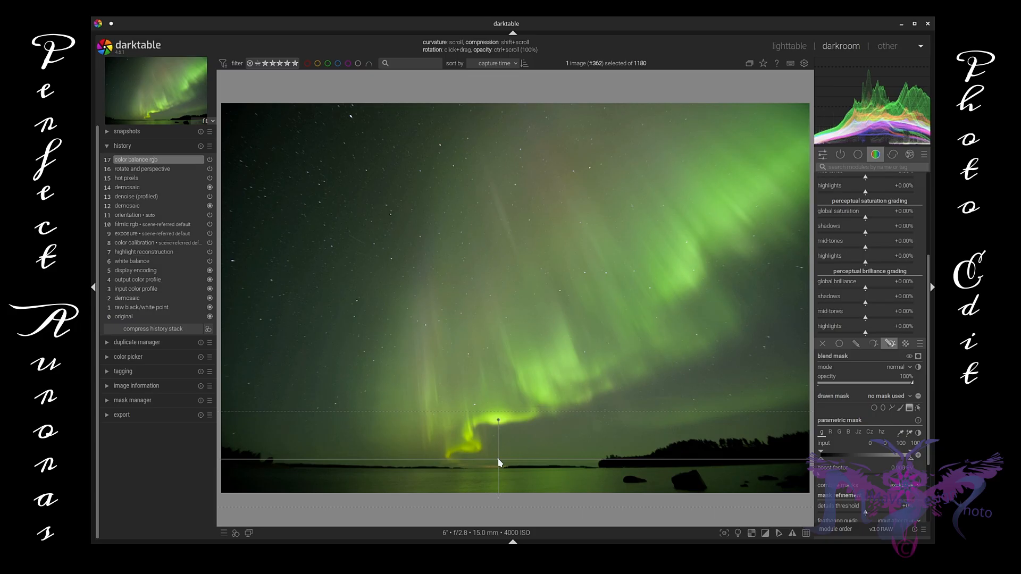
left_click(501, 465)
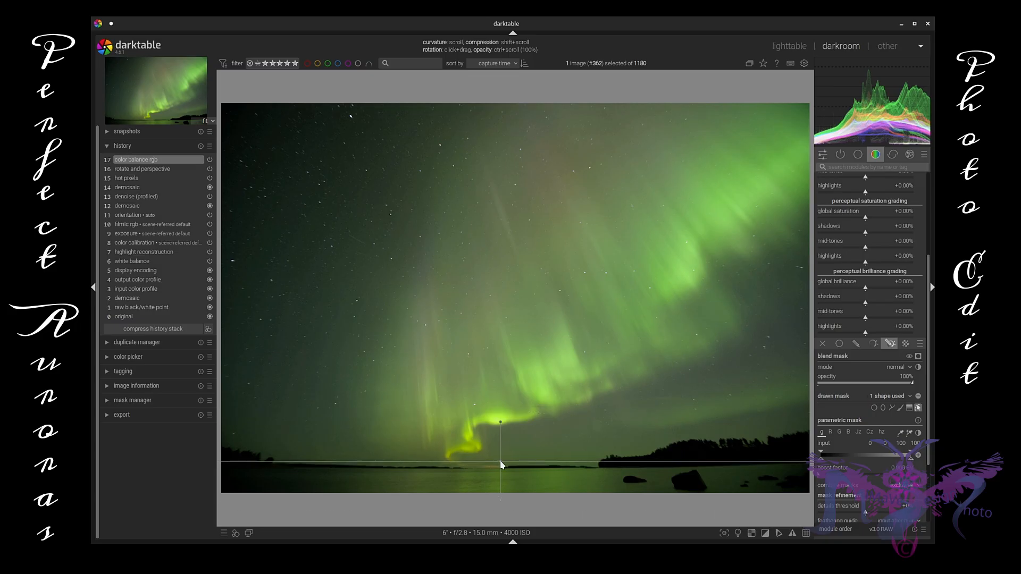
scroll(500, 424, "up", 3)
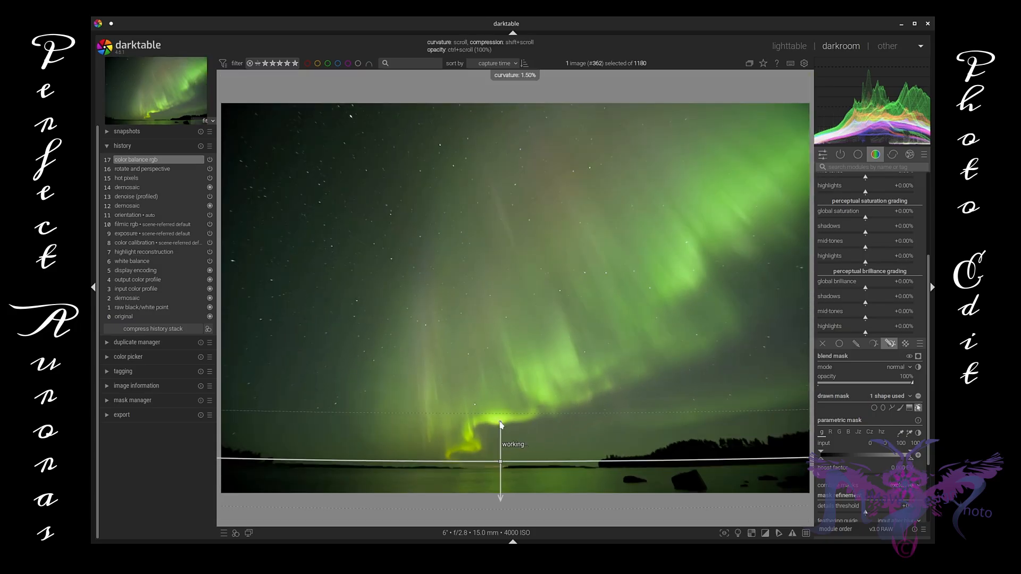
scroll(501, 424, "up", 20)
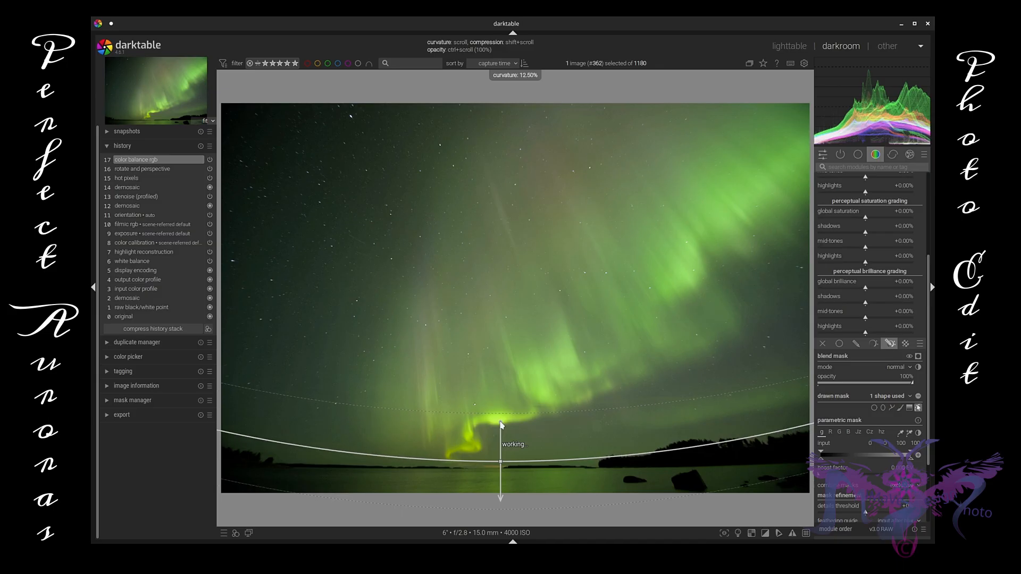
scroll(501, 424, "up", 20)
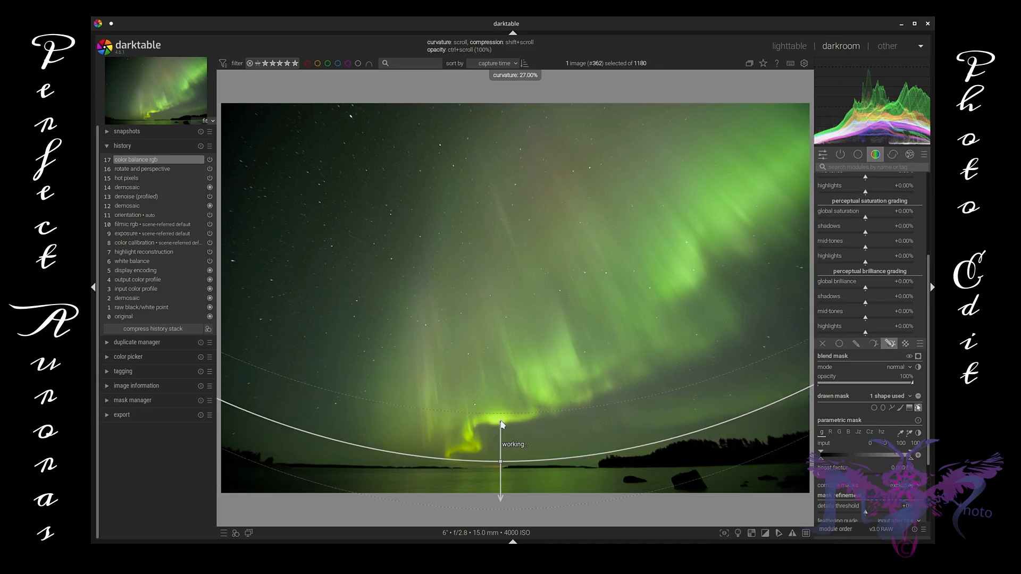
scroll(501, 424, "up", 20)
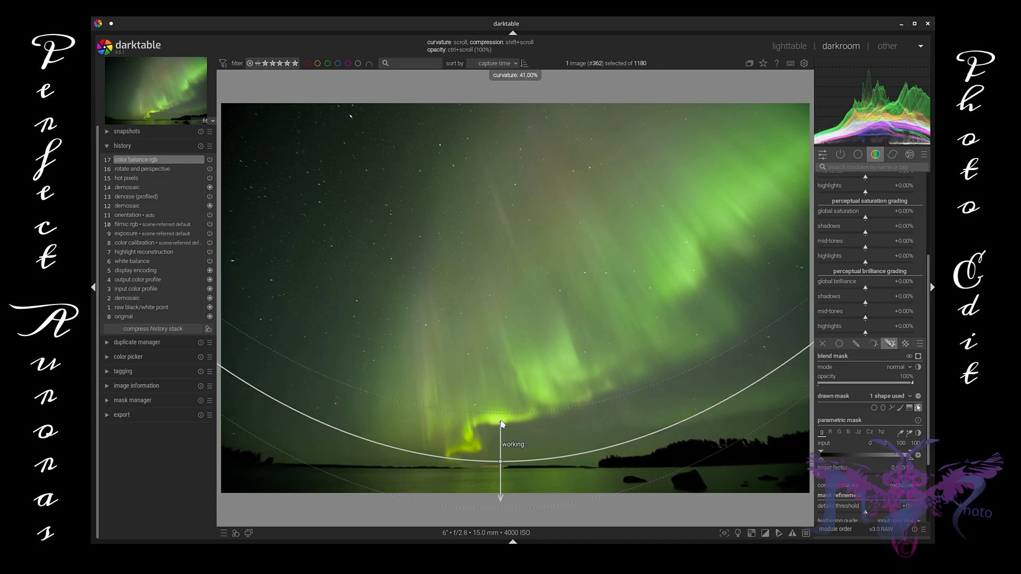
scroll(500, 424, "up", 20)
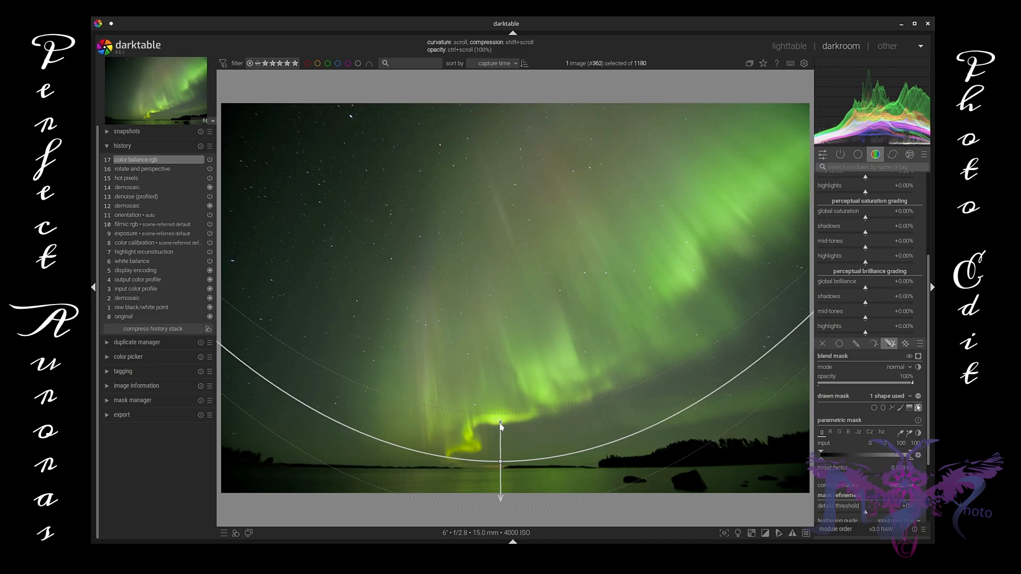
left_click_drag(500, 423, 498, 422)
left_click_drag(500, 465, 503, 471)
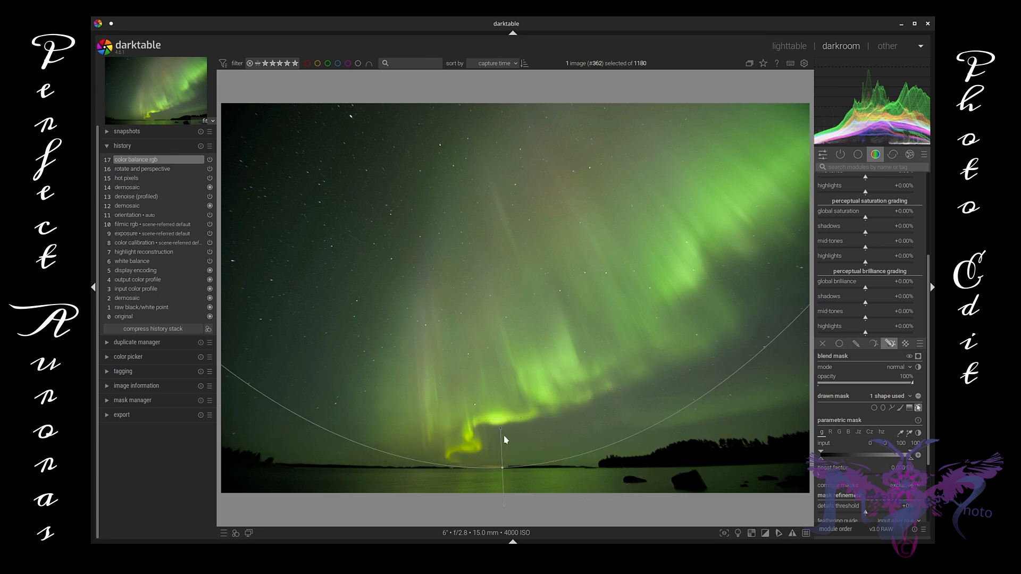
left_click_drag(499, 428, 500, 428)
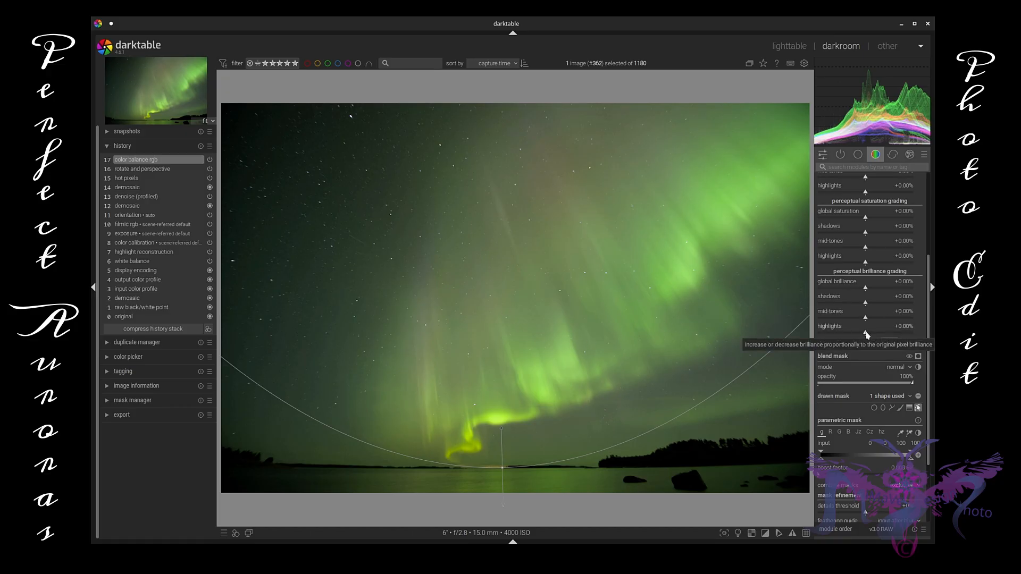
Set the perceptual brilliance highlights to +2.75% in color balance rgb.
scroll(866, 334, "down", 5)
scroll(864, 334, "up", 3)
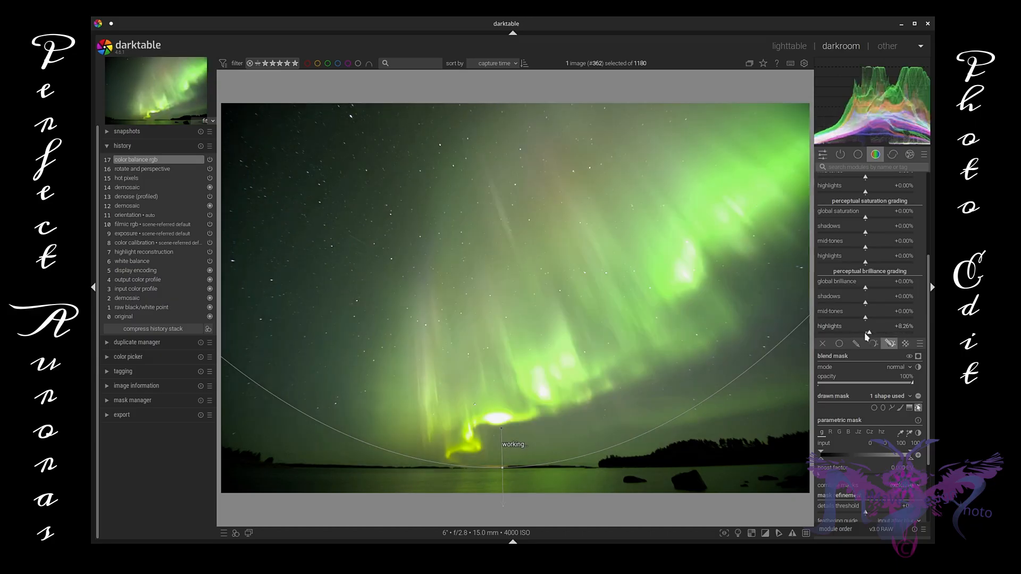
scroll(862, 333, "up", 4)
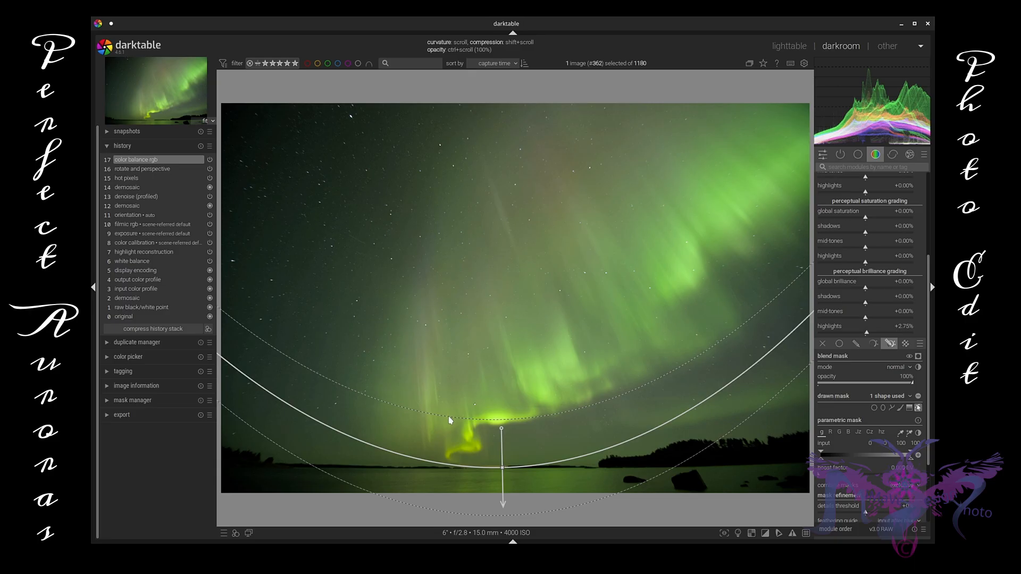
Refine the gradient mask with 54% curvature, 95% opacity and a tighter transition.
scroll(447, 417, "down", 2)
key("ctrl")
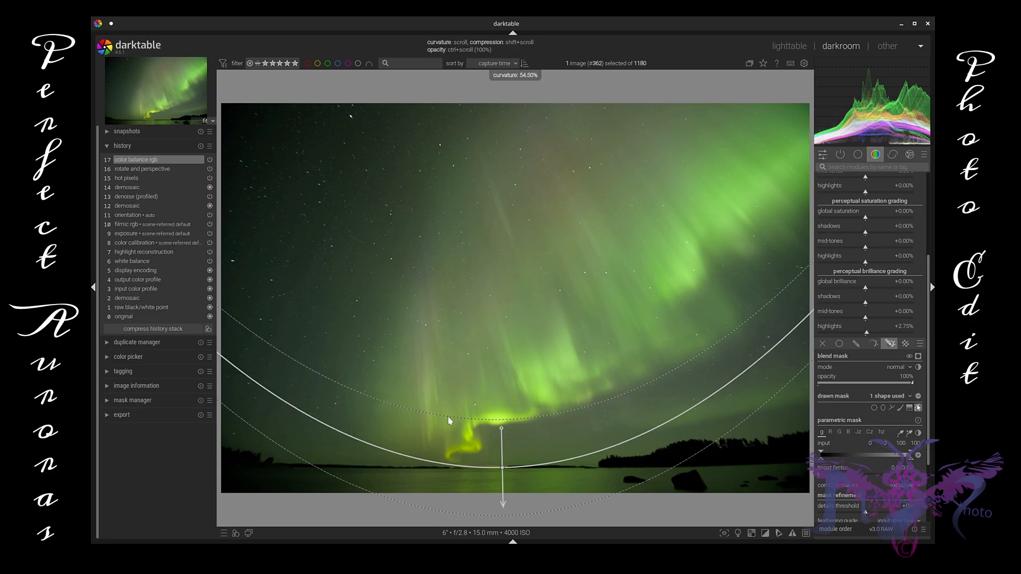
scroll(448, 417, "up", 1)
scroll(448, 416, "up", 2)
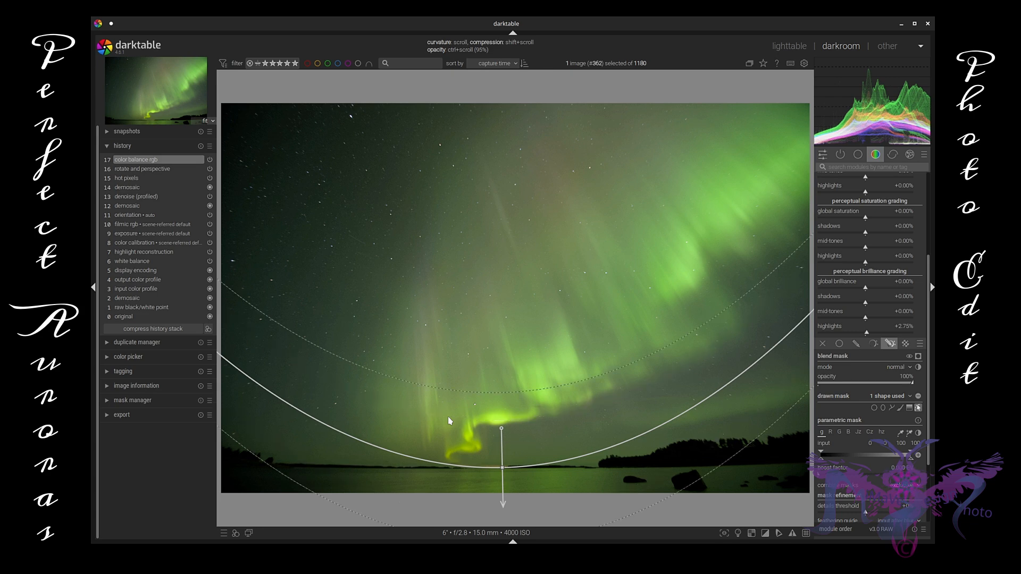
scroll(448, 416, "down", 3)
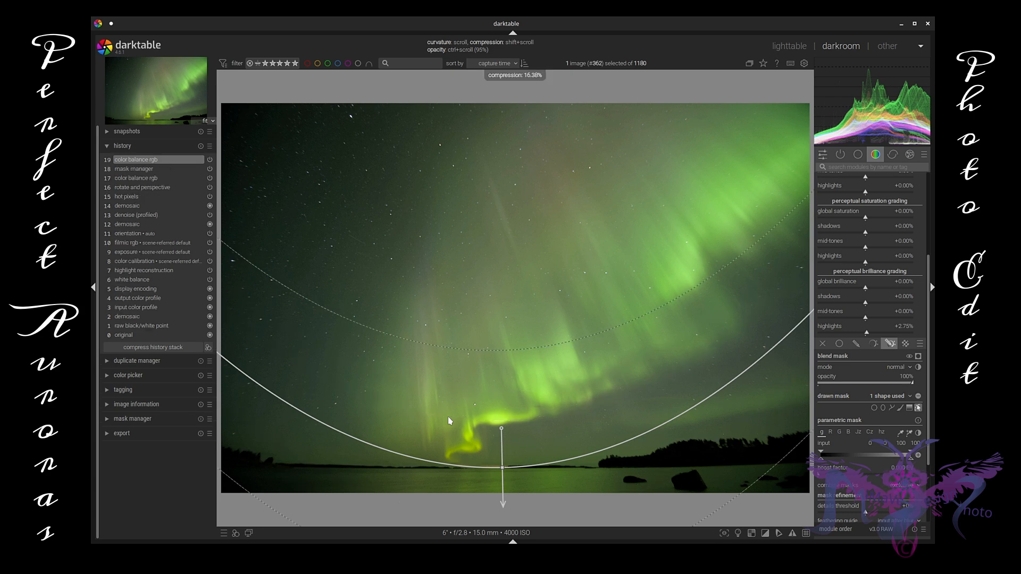
scroll(448, 419, "down", 1)
scroll(448, 416, "down", 1)
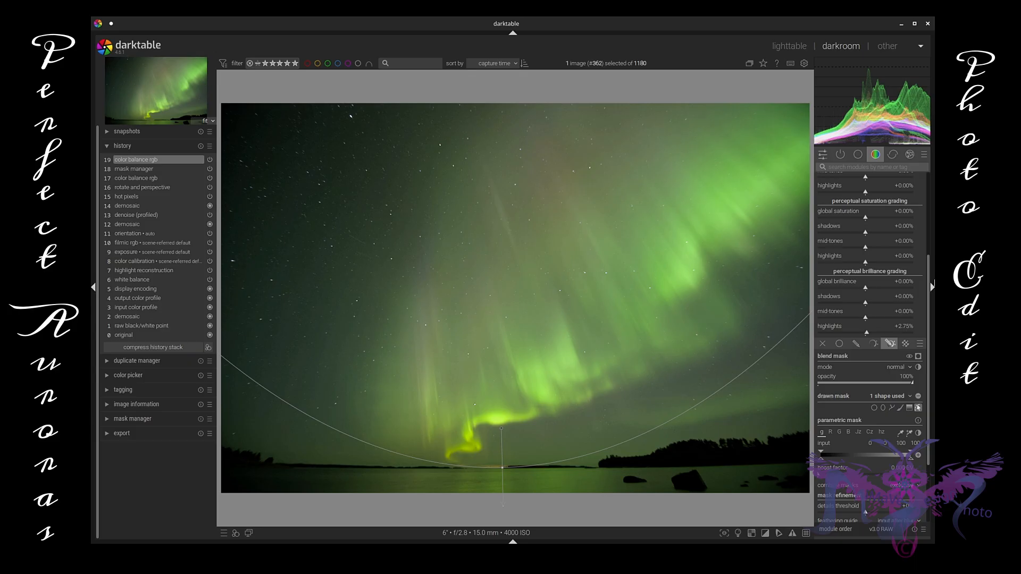
Set linear chroma shadows, mid-tones and highlights to -33.03%, +24.77% and -23.85%, and perceptual saturation to +11.93%, -15.60% and -8.26%.
left_click_drag(930, 288, 923, 223)
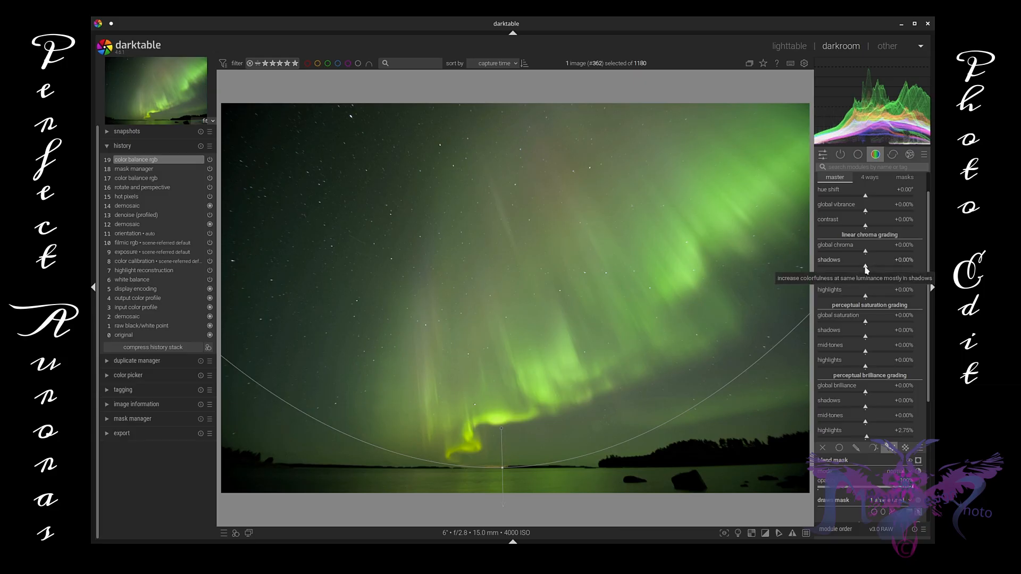
left_click_drag(866, 270, 851, 270)
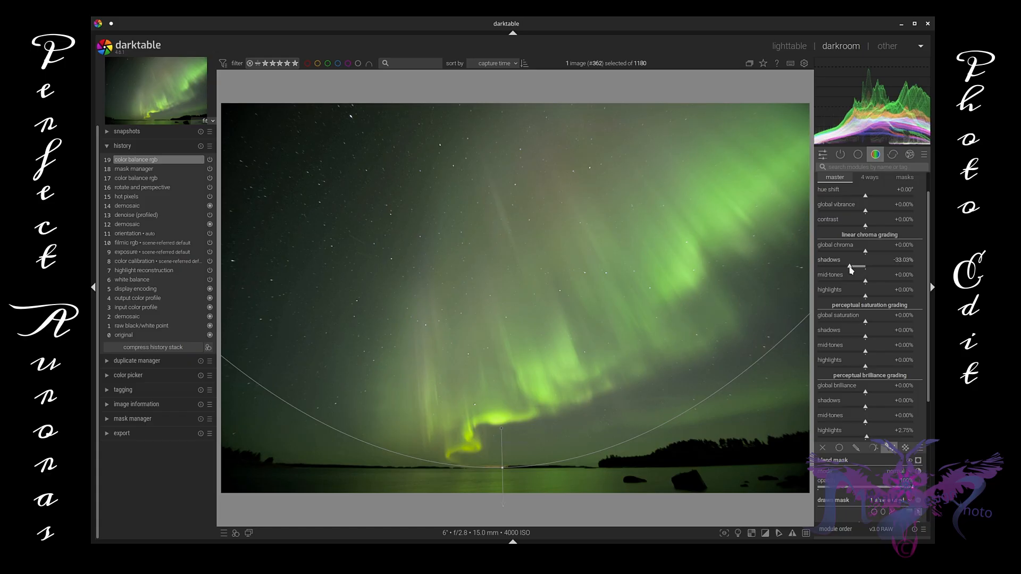
mouse_move(867, 282)
left_mouse_down()
mouse_move(880, 285)
mouse_move(875, 299)
mouse_move(856, 298)
left_mouse_up()
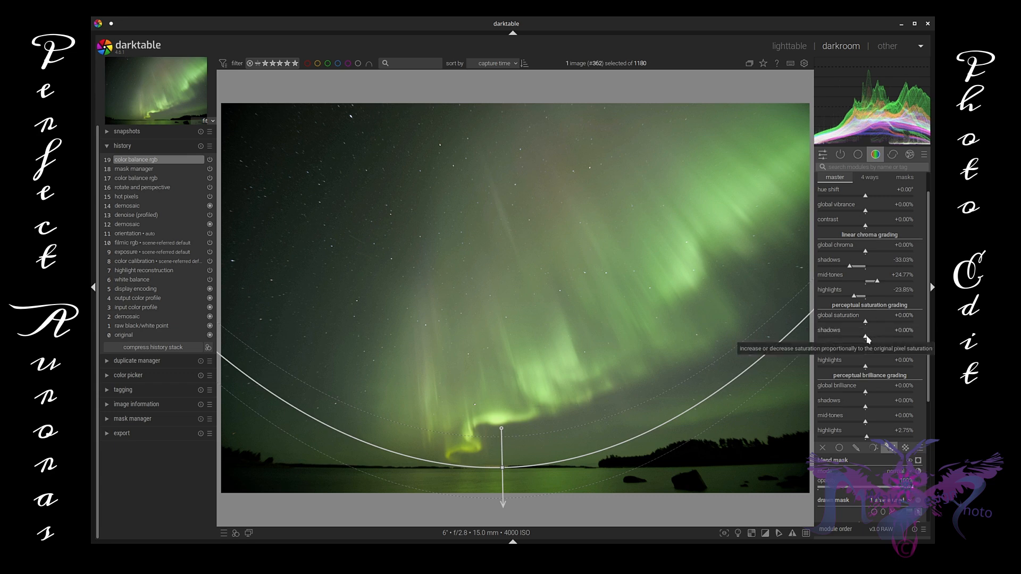
left_click_drag(867, 338, 872, 340)
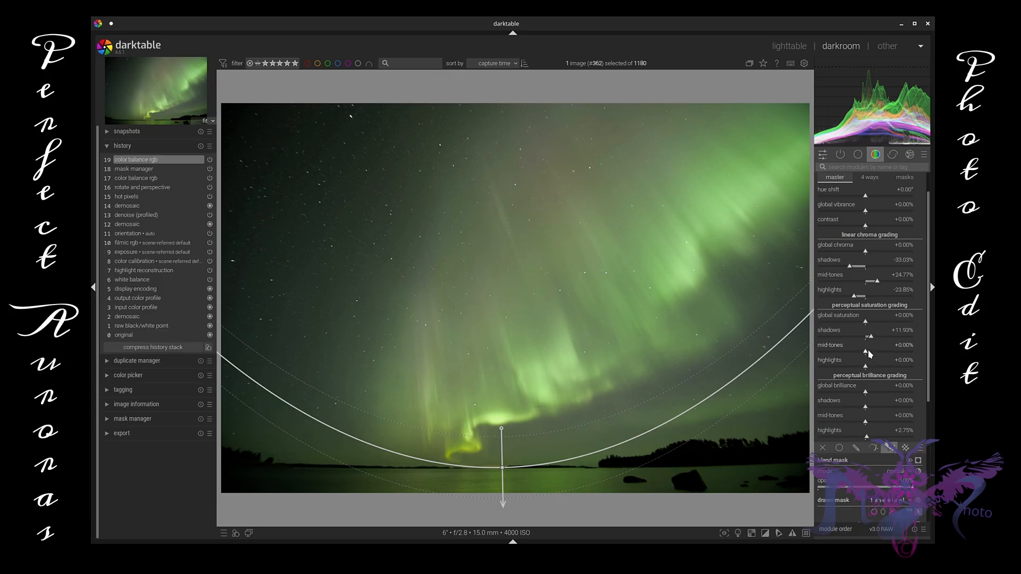
mouse_move(866, 353)
left_mouse_down()
mouse_move(858, 354)
mouse_move(879, 370)
mouse_move(863, 368)
left_mouse_up()
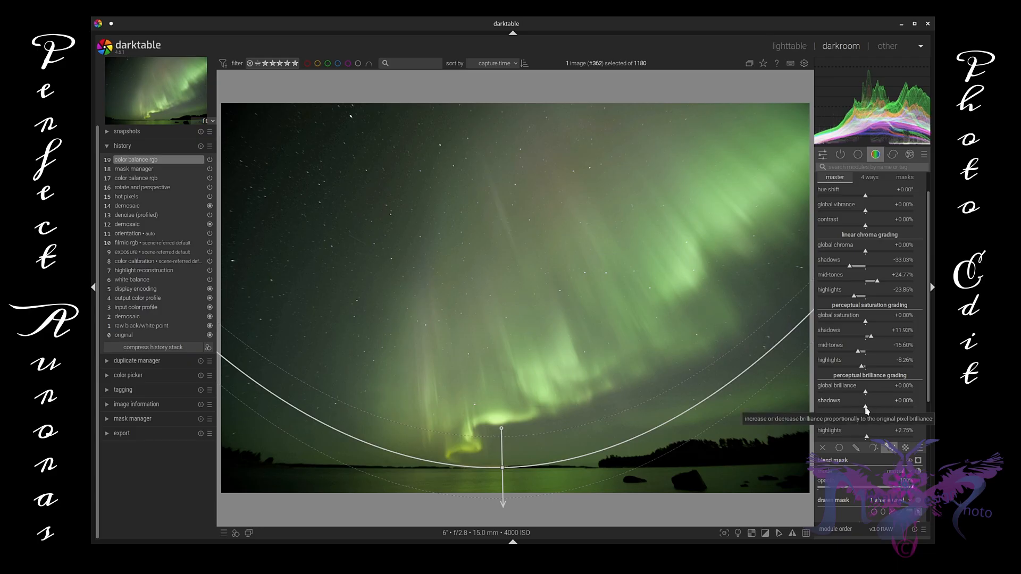
Set perceptual brilliance to -32.11% shadows, +44.04% mid-tones and +15.60% highlights, and the perceptual saturation highlights to -6.42%.
left_click_drag(866, 409, 853, 409)
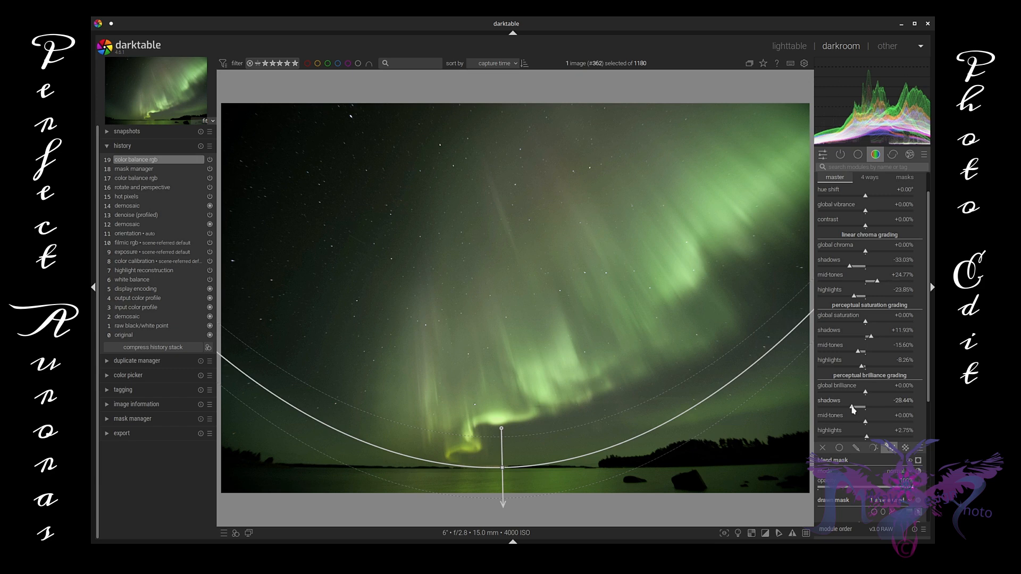
left_click_drag(866, 422, 888, 423)
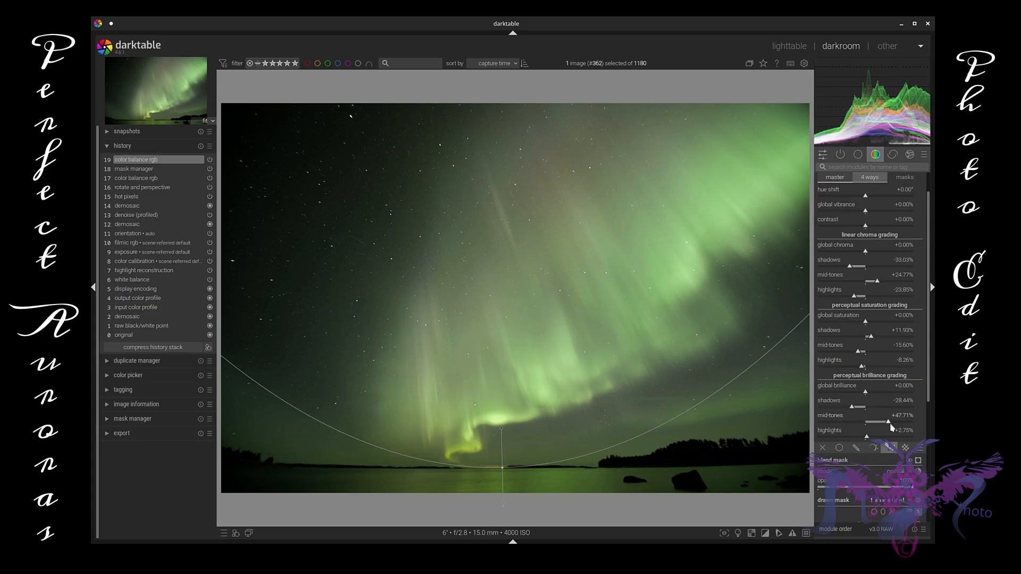
left_click_drag(890, 425, 869, 437)
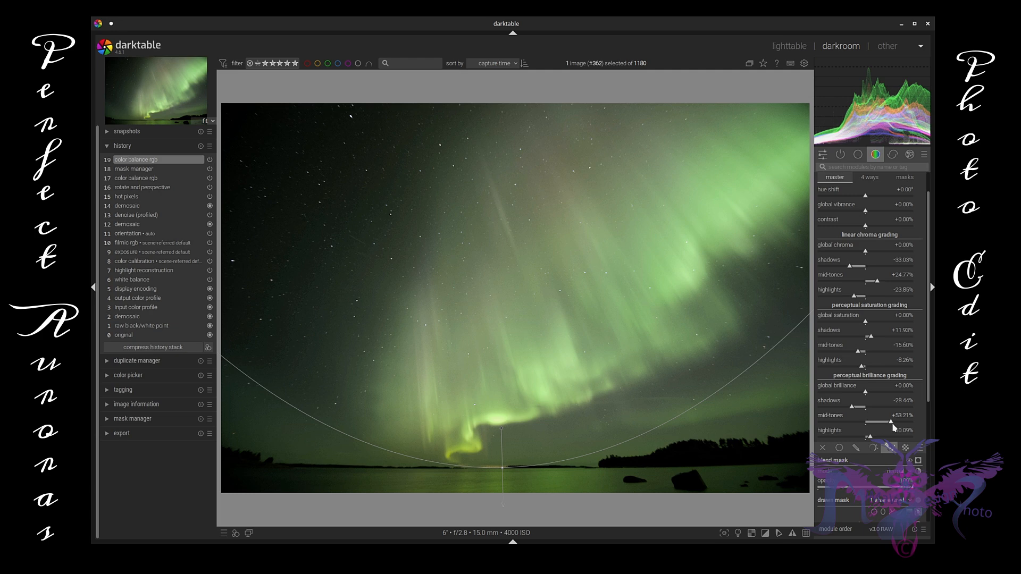
left_click_drag(853, 411, 887, 427)
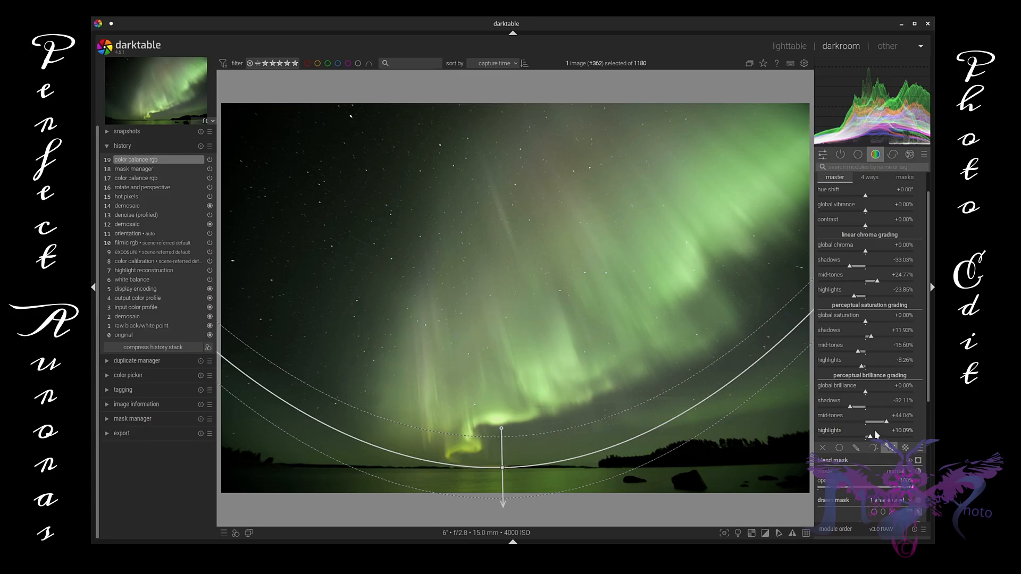
left_click_drag(875, 436, 873, 442)
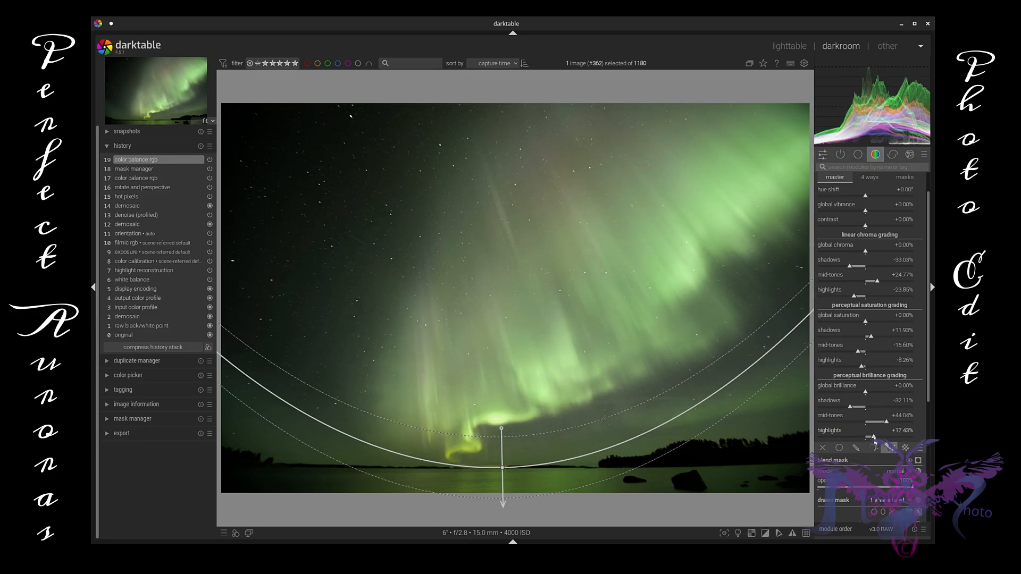
left_click_drag(864, 368, 863, 374)
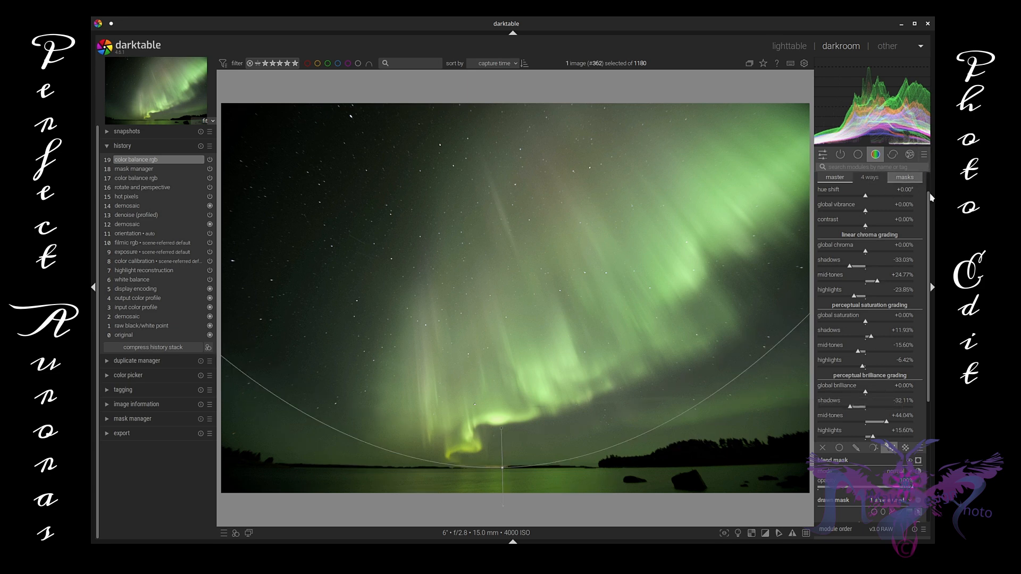
Create a new instance of the color balance rgb module.
left_click_drag(931, 220, 932, 169)
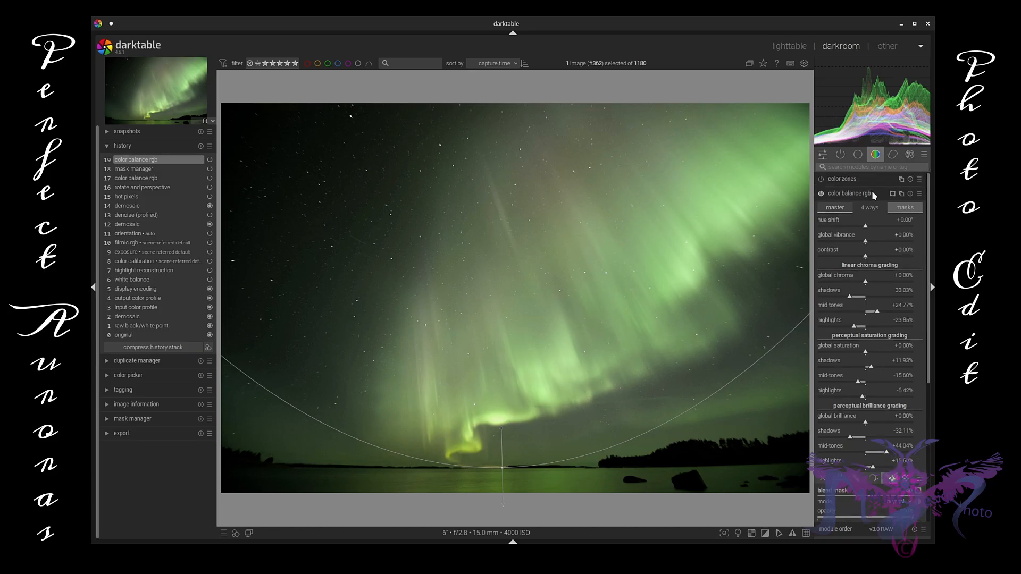
mouse_move(878, 195)
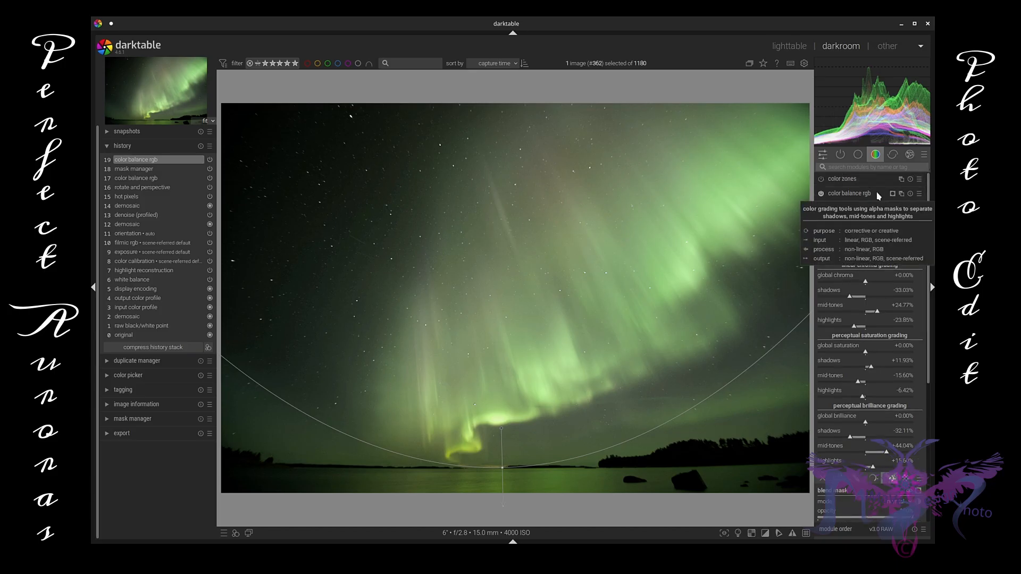
left_click(901, 194)
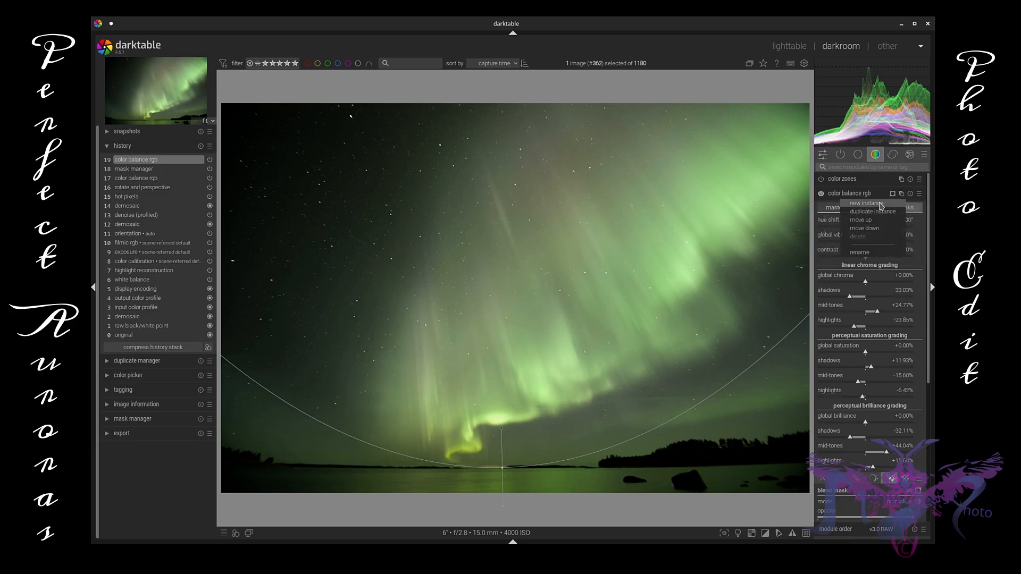
left_click(880, 204)
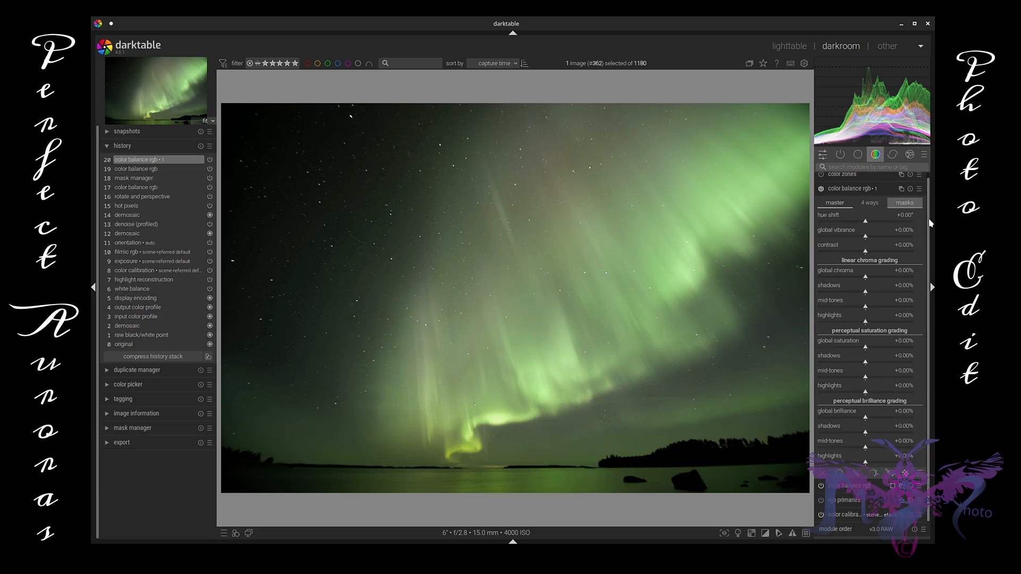
Enable a drawn and parametric mask on the new color balance rgb instance and place a slightly tilted gradient just above the horizon.
left_click(891, 477)
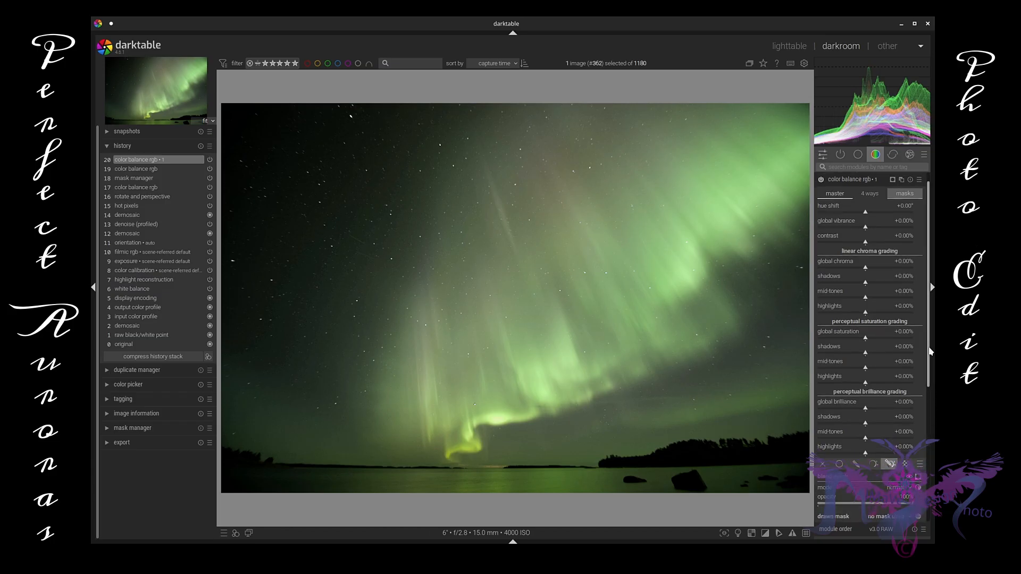
left_click_drag(931, 350, 934, 468)
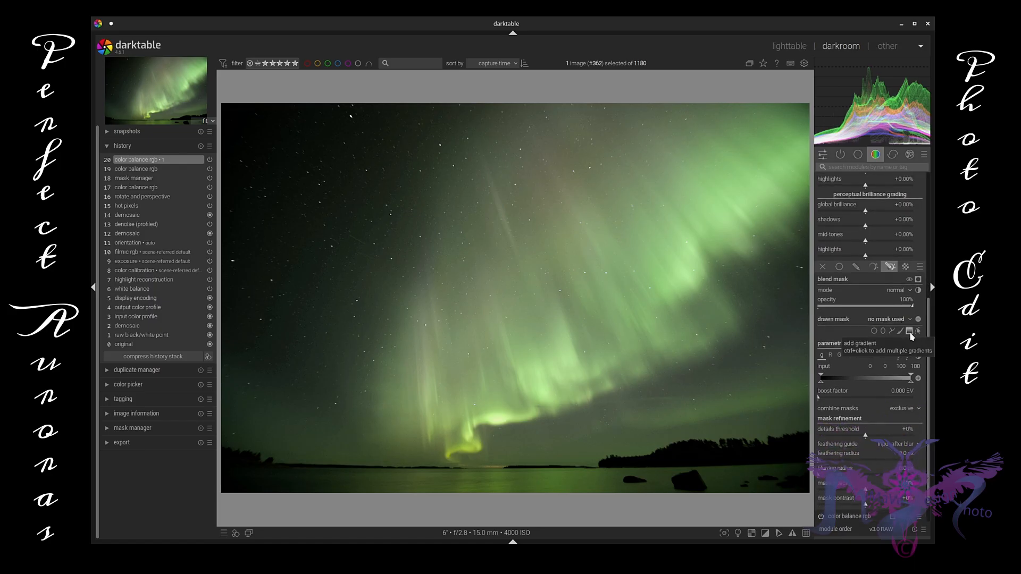
left_click(910, 331)
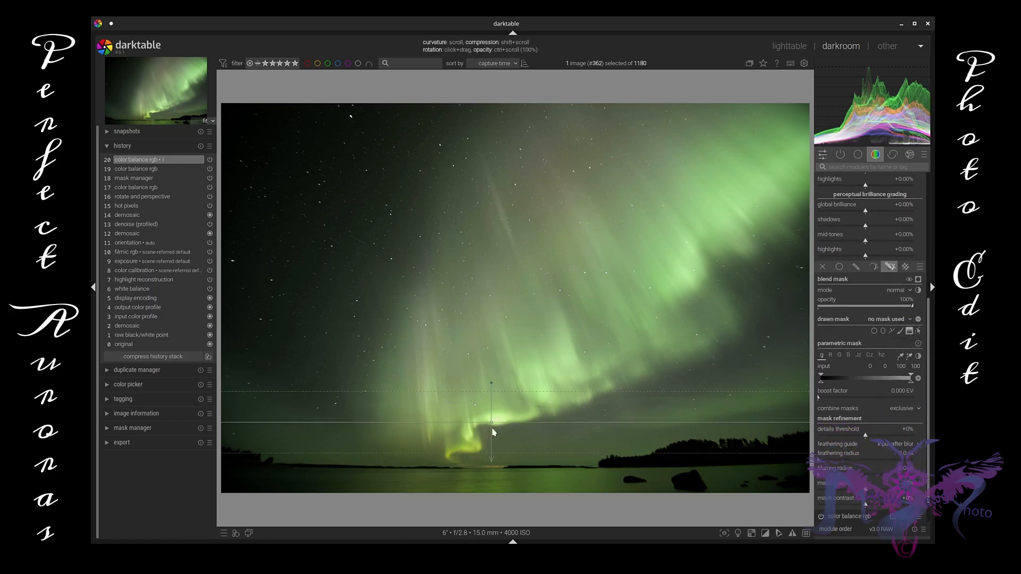
left_click(497, 451)
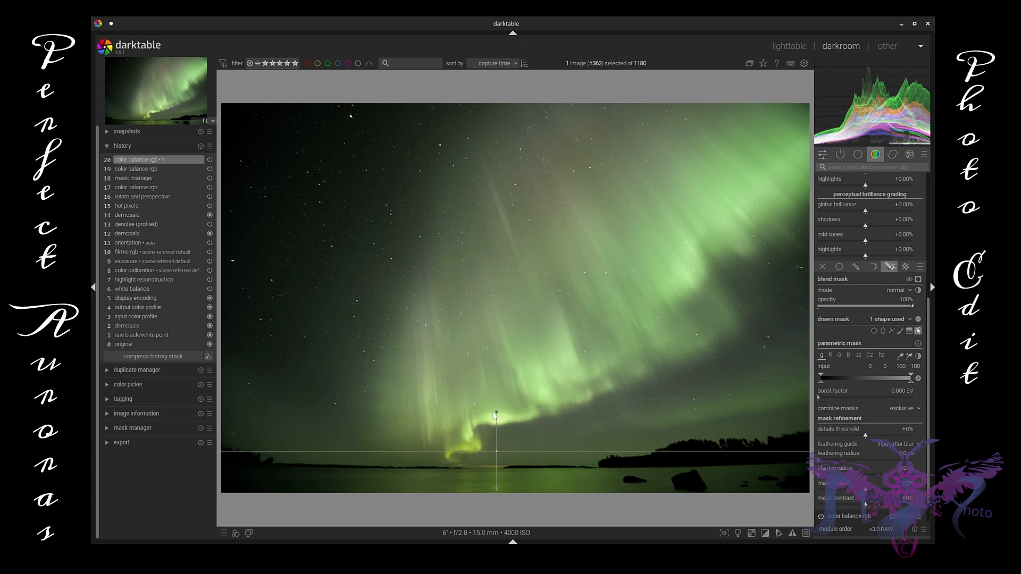
left_click_drag(497, 415, 499, 475)
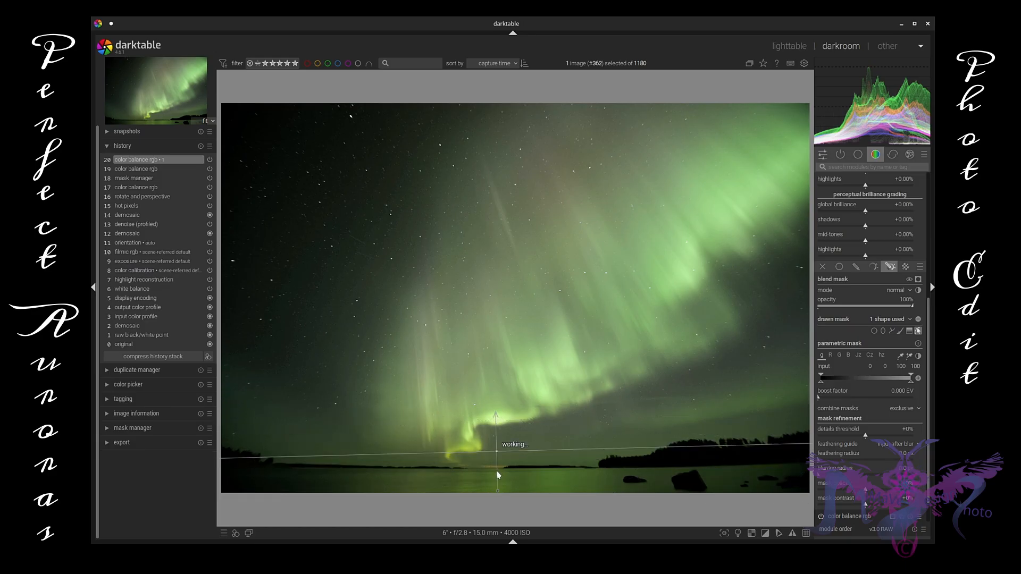
Bend the gradient mask upward at both ends with a curvature of -56.50%.
scroll(519, 433, "up", 1)
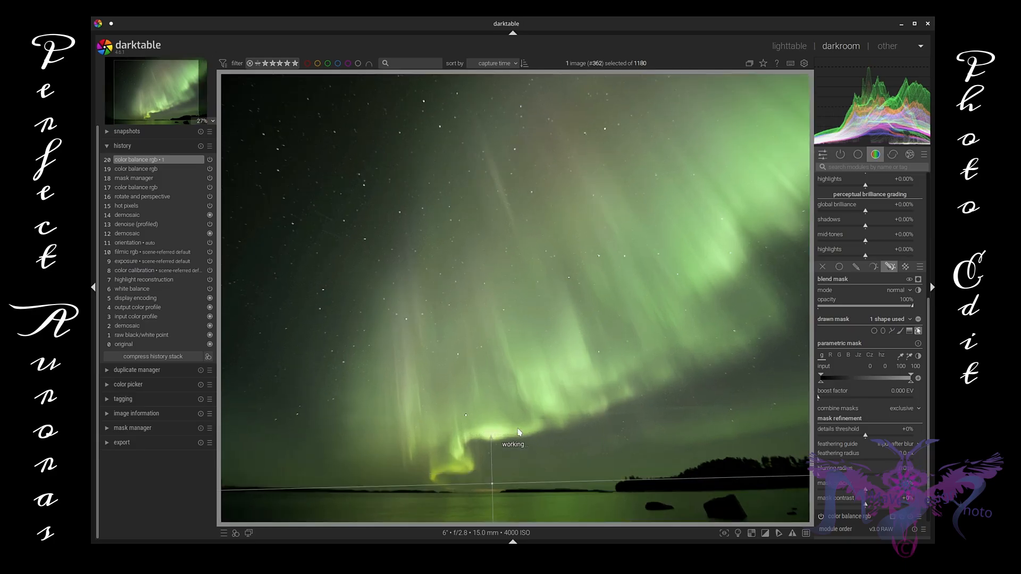
scroll(490, 480, "down", 1)
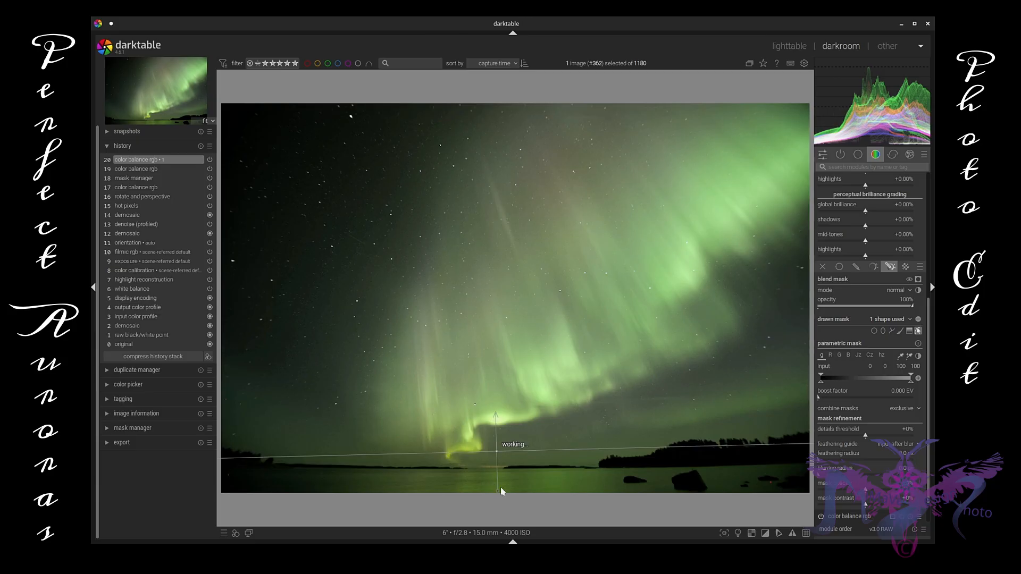
scroll(498, 490, "down", 2)
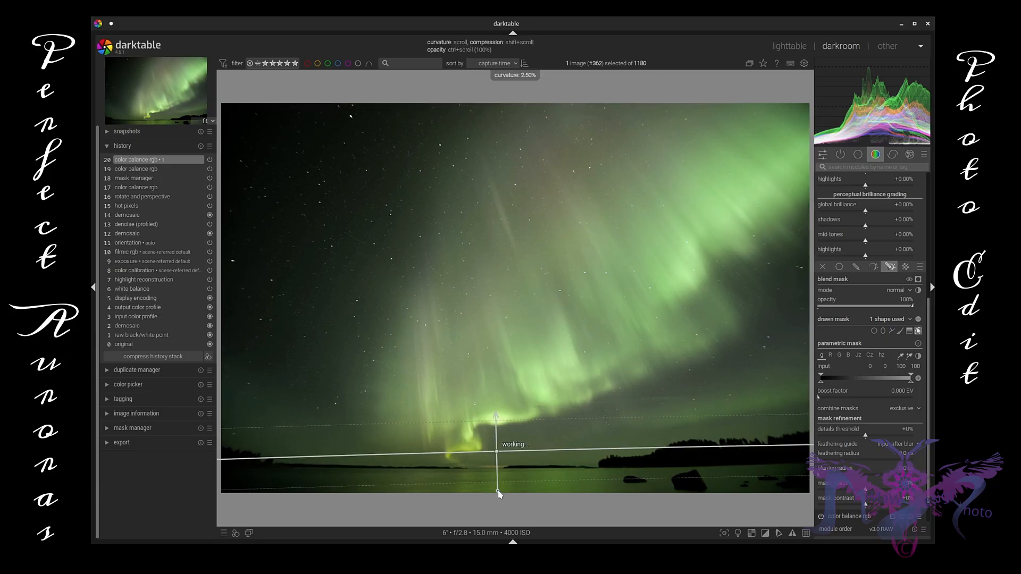
scroll(498, 491, "down", 6)
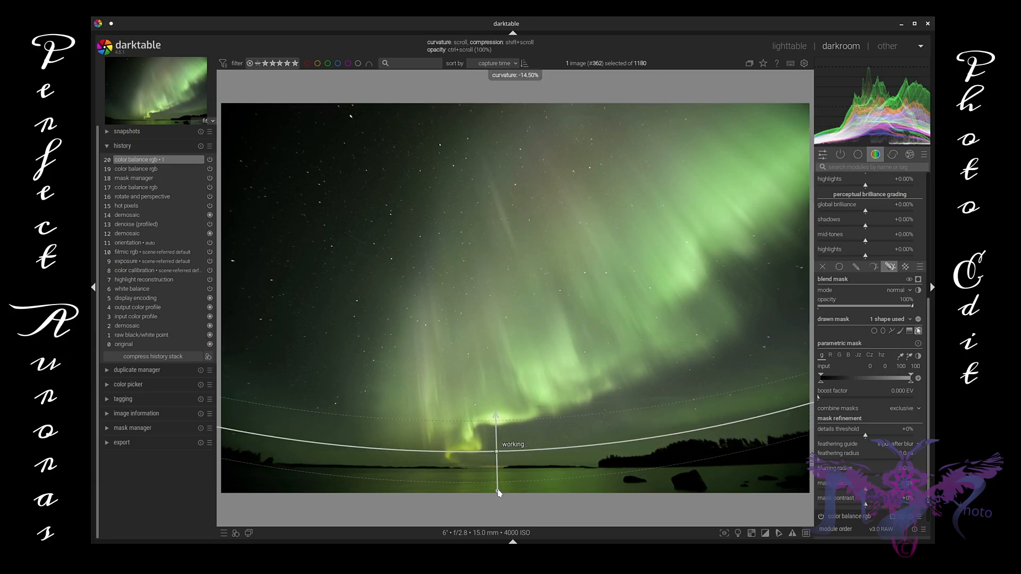
scroll(498, 492, "down", 5)
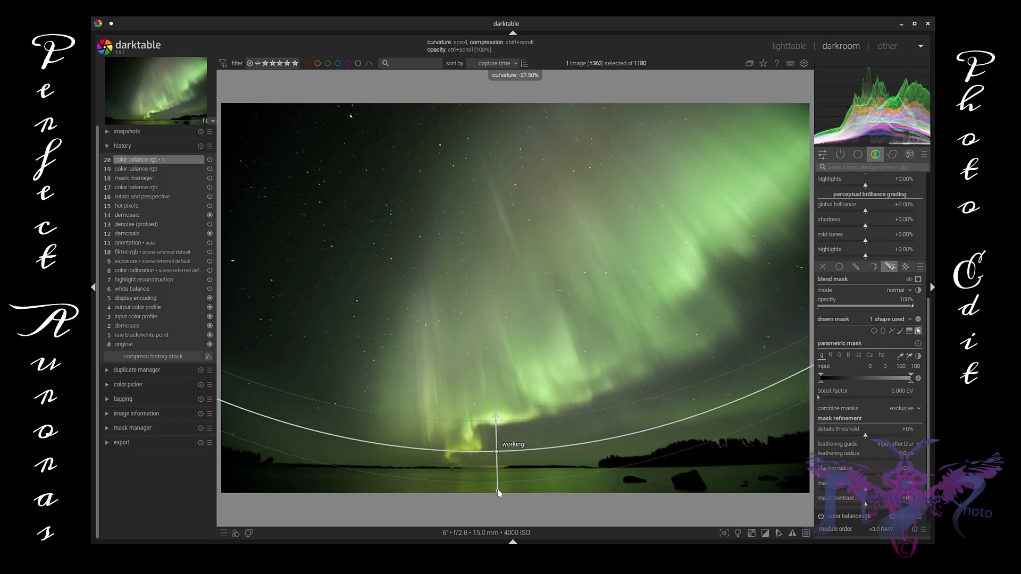
scroll(498, 491, "down", 5)
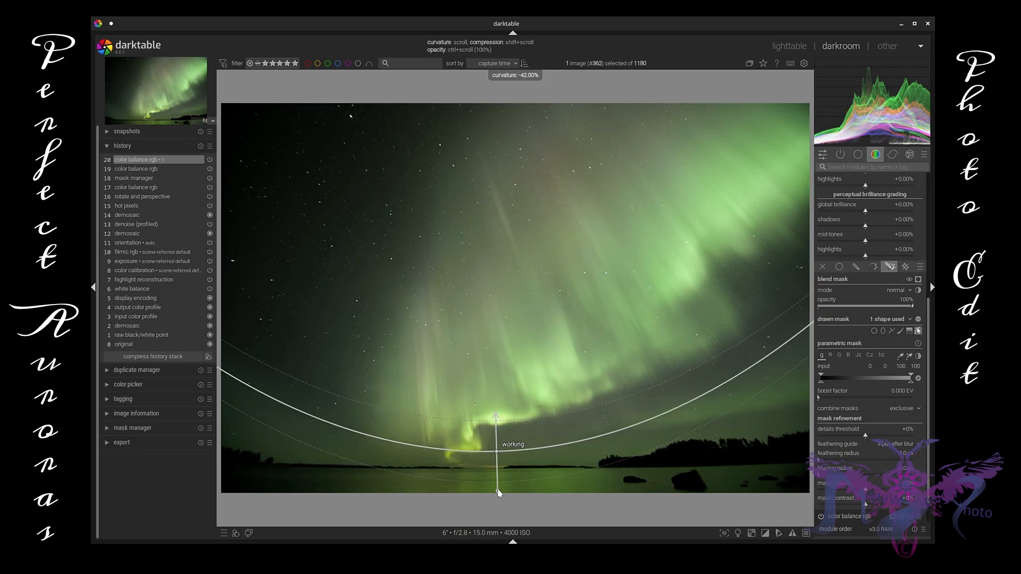
scroll(498, 492, "down", 5)
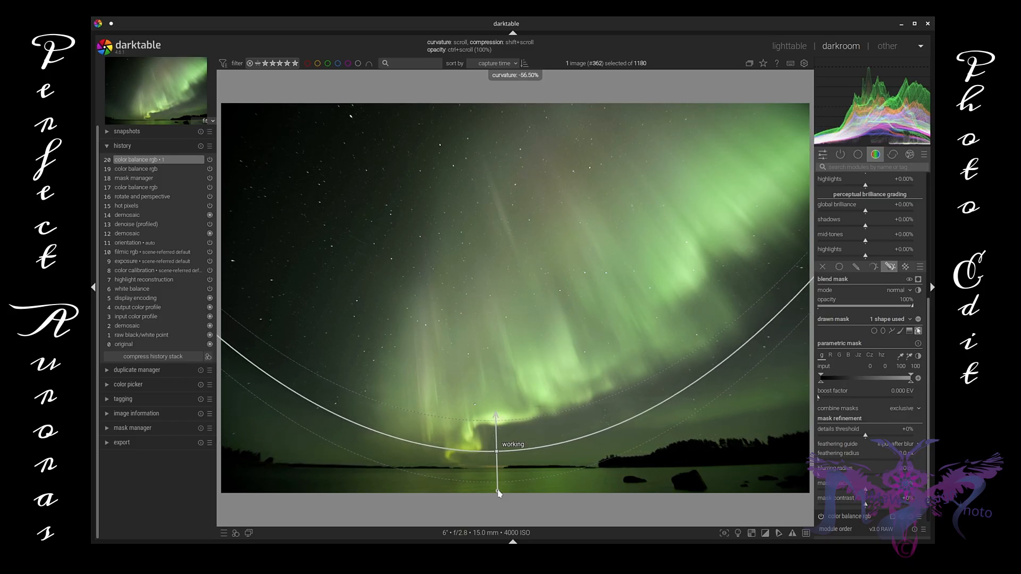
Fine-tune the curved gradient's rotation and move its center down to the horizon line.
left_click_drag(497, 492, 495, 492)
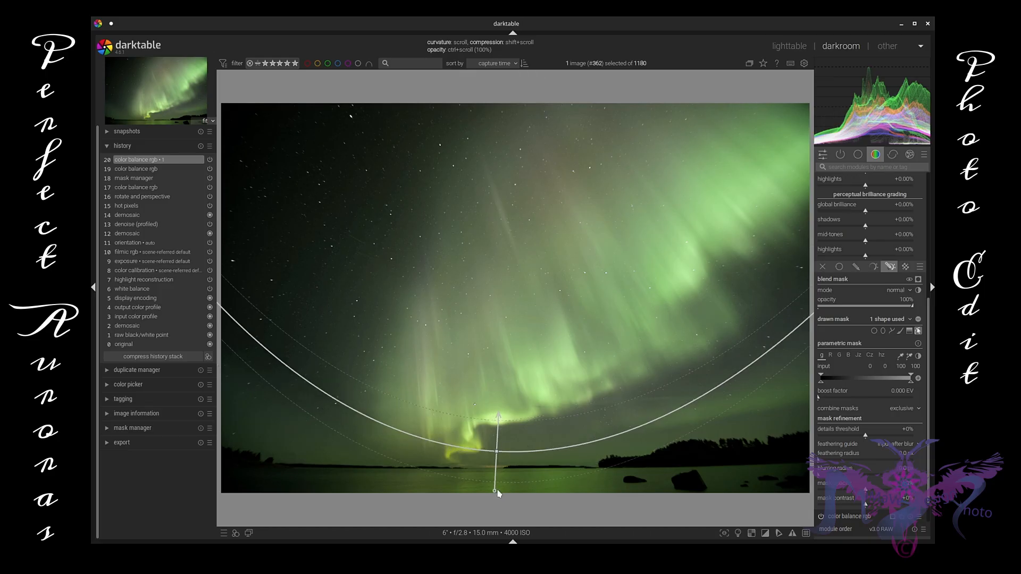
left_click_drag(504, 497, 497, 492)
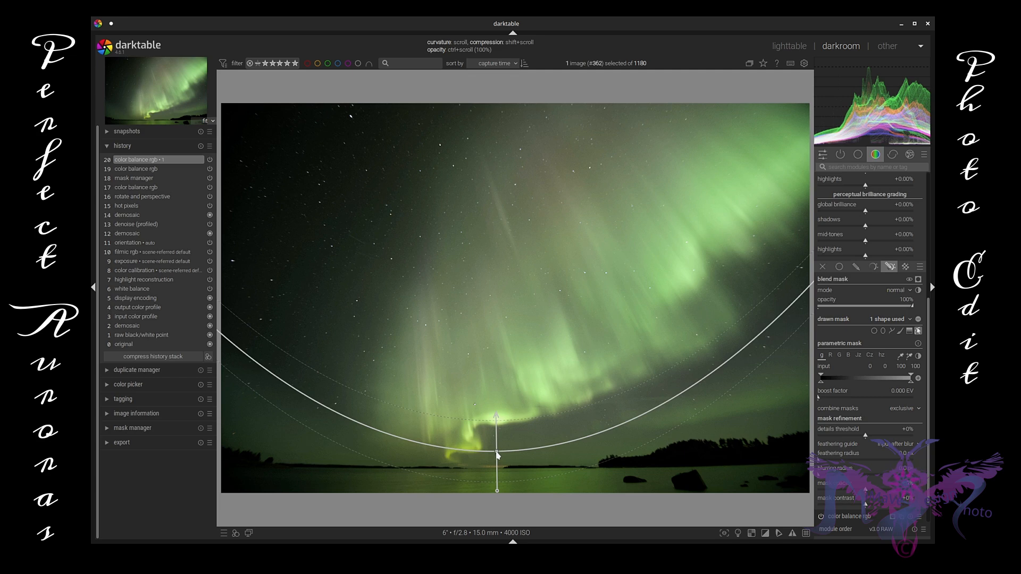
left_click_drag(497, 453, 499, 464)
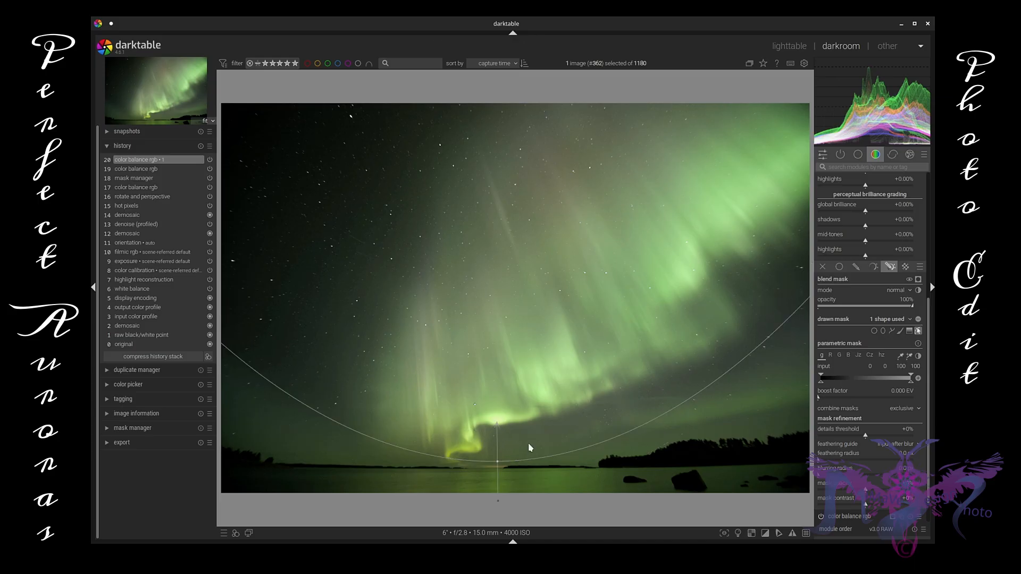
scroll(528, 443, "up", 1)
scroll(528, 442, "down", 1)
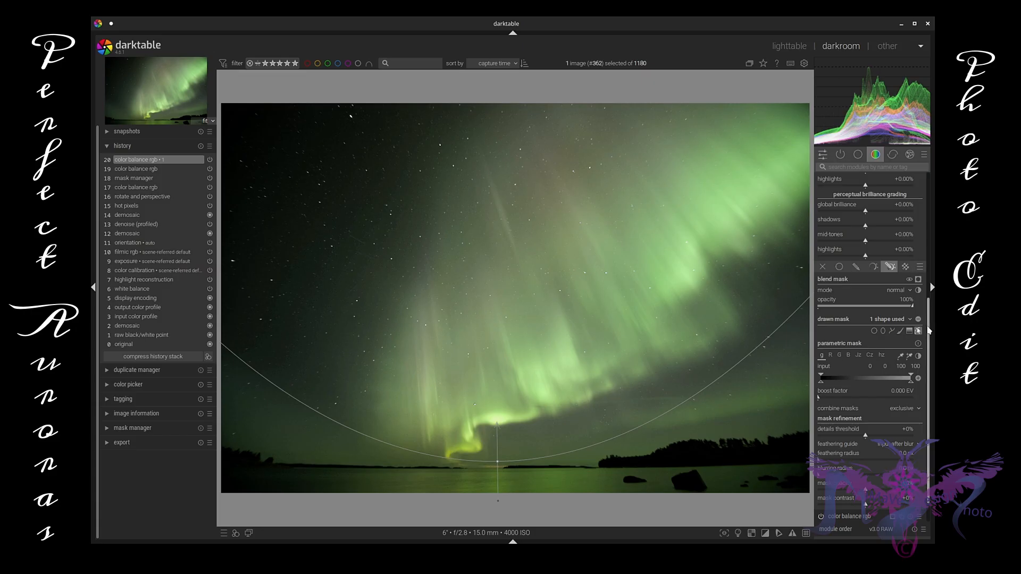
Set the perceptual brilliance highlights to +11.93%.
left_click_drag(928, 333, 928, 291)
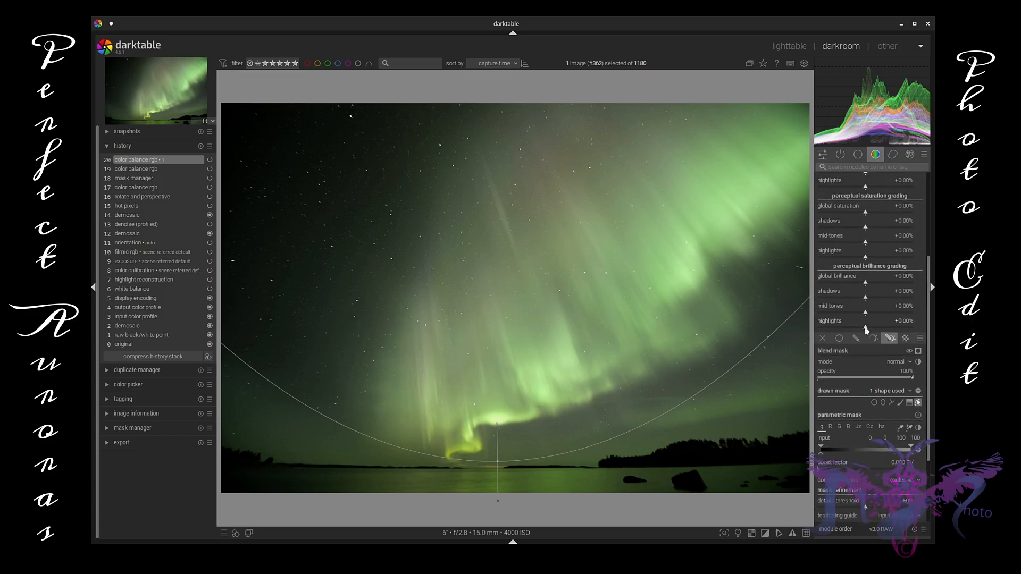
left_click_drag(865, 330, 912, 333)
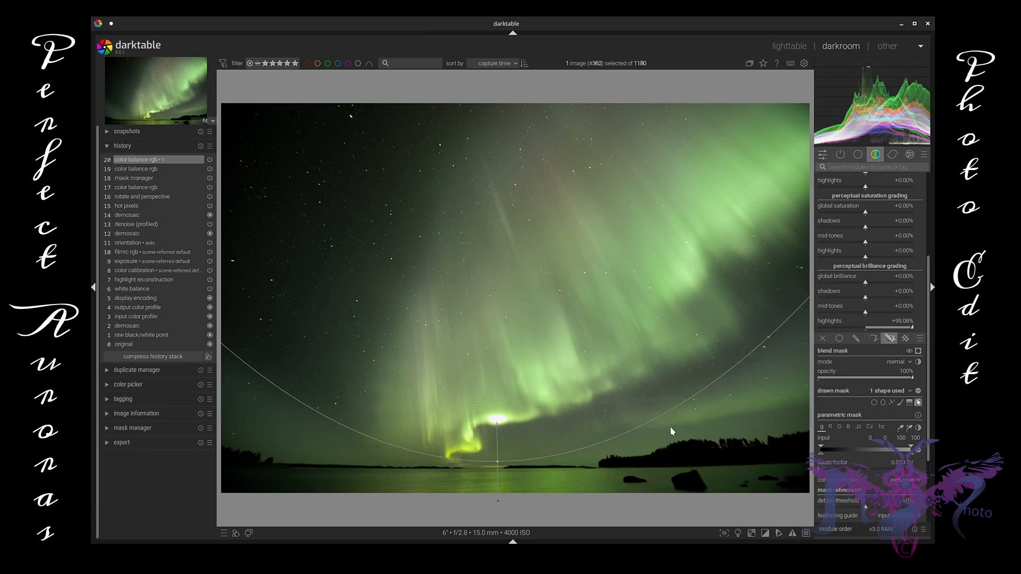
left_click(913, 329)
left_click_drag(912, 328, 871, 328)
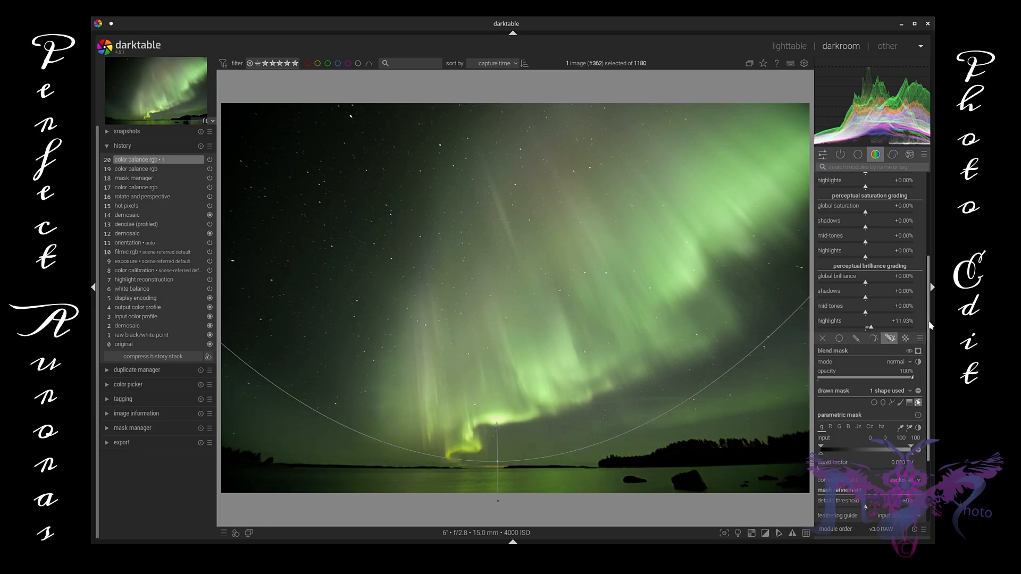
Set linear chroma shadows, mid-tones and highlights to +18.35%, -18.35% and +35.78%, and perceptual saturation to -29.36%, +22.94% and -35.78%.
left_click_drag(929, 316, 926, 250)
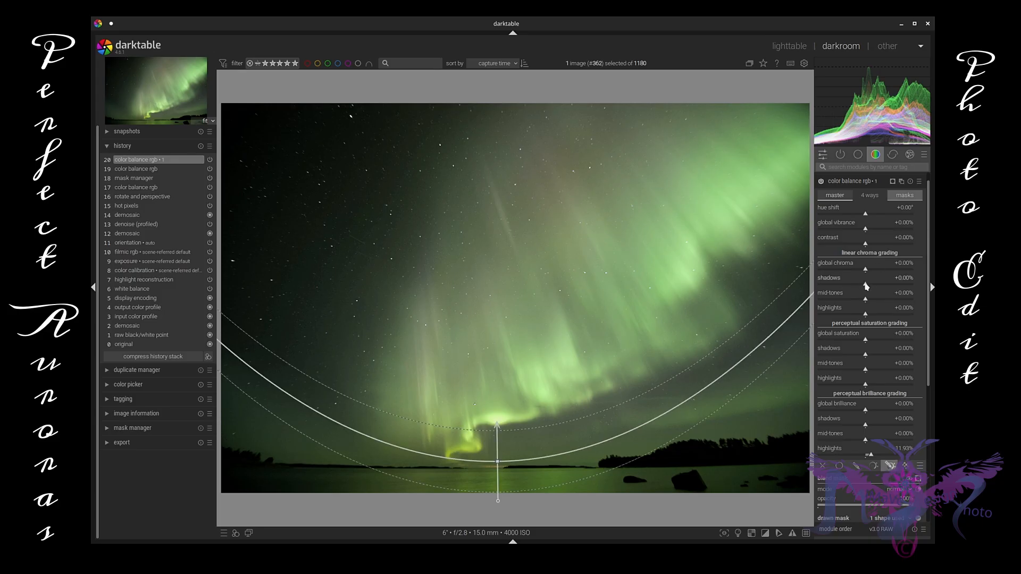
mouse_move(865, 286)
left_mouse_down()
mouse_move(850, 285)
mouse_move(878, 285)
mouse_move(885, 301)
mouse_move(857, 302)
left_mouse_up()
left_click_drag(866, 317, 888, 318)
left_click_drag(885, 319, 882, 319)
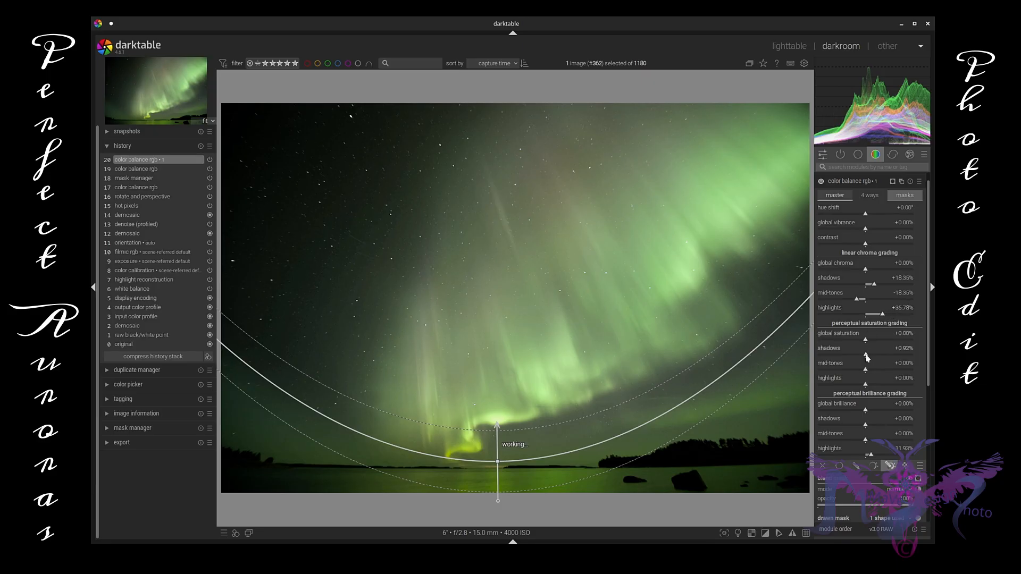
mouse_move(867, 359)
left_mouse_down()
mouse_move(844, 359)
mouse_move(876, 374)
left_mouse_up()
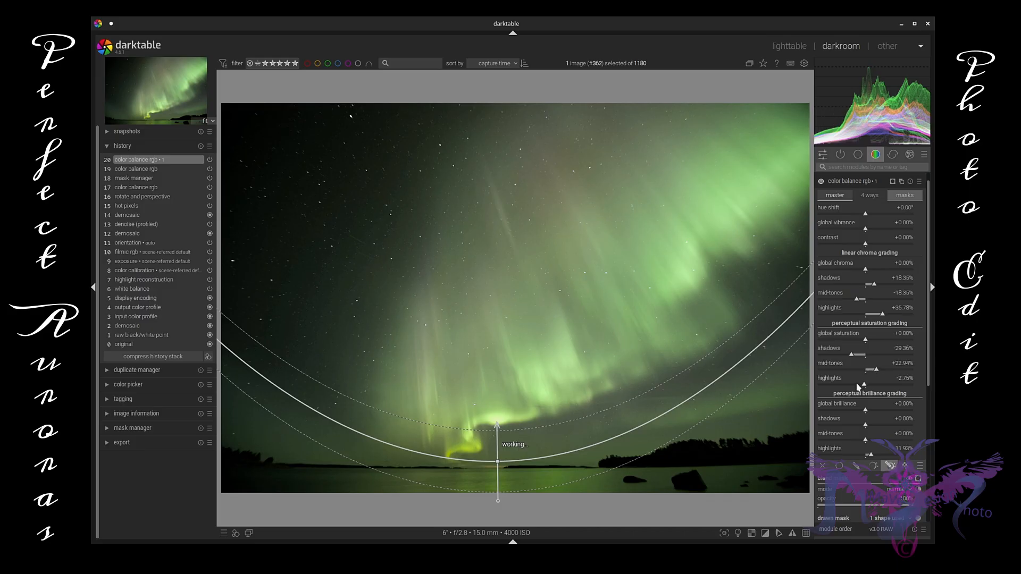
mouse_move(866, 384)
left_mouse_down()
mouse_move(876, 384)
mouse_move(849, 381)
left_mouse_up()
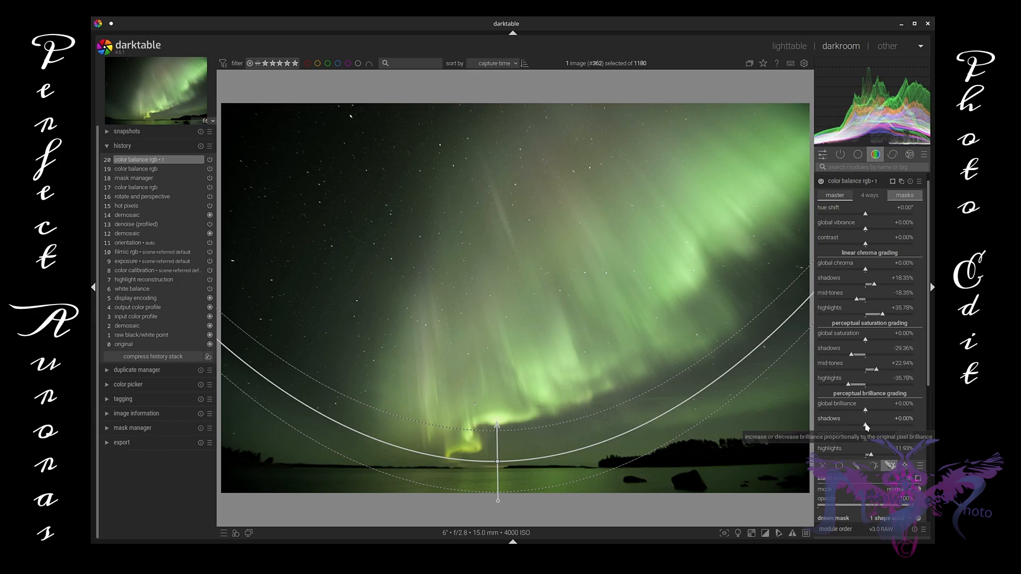
Set perceptual brilliance to +23.85% shadows, -20.18% mid-tones and +37.61% highlights, and collapse the module.
mouse_move(867, 426)
left_mouse_down()
mouse_move(879, 426)
mouse_move(857, 441)
left_mouse_up()
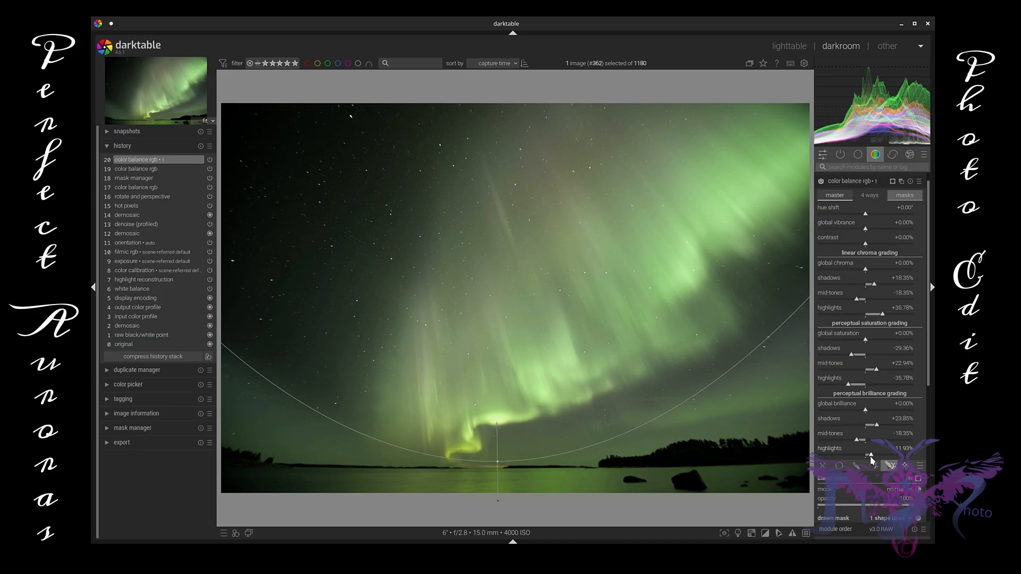
mouse_move(872, 457)
left_mouse_down()
mouse_move(862, 459)
mouse_move(889, 457)
mouse_move(857, 444)
left_mouse_up()
left_click(872, 182)
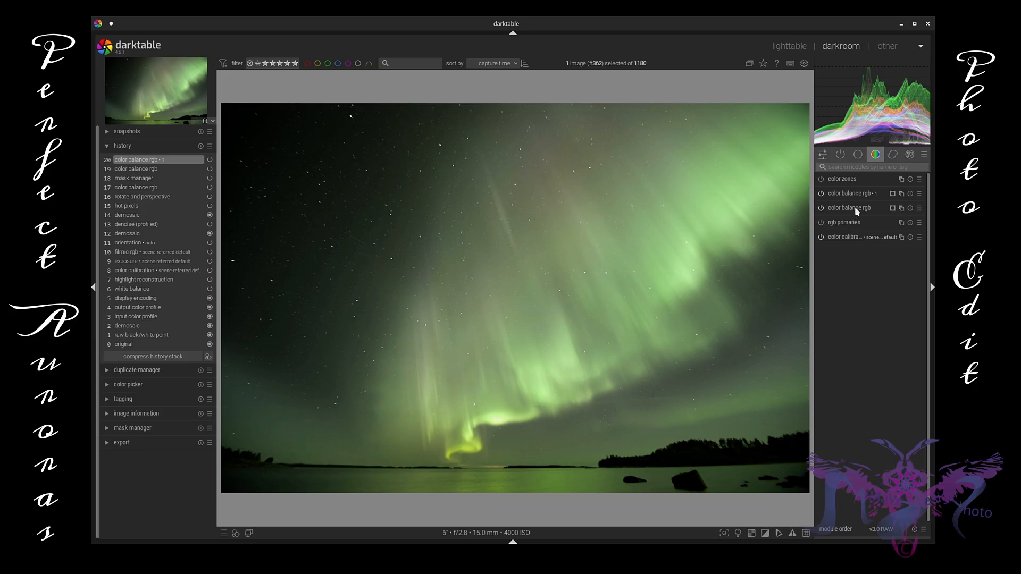
Compare the photo with each of the two color balance rgb instances switched off and on.
left_click(821, 195)
left_click(822, 195)
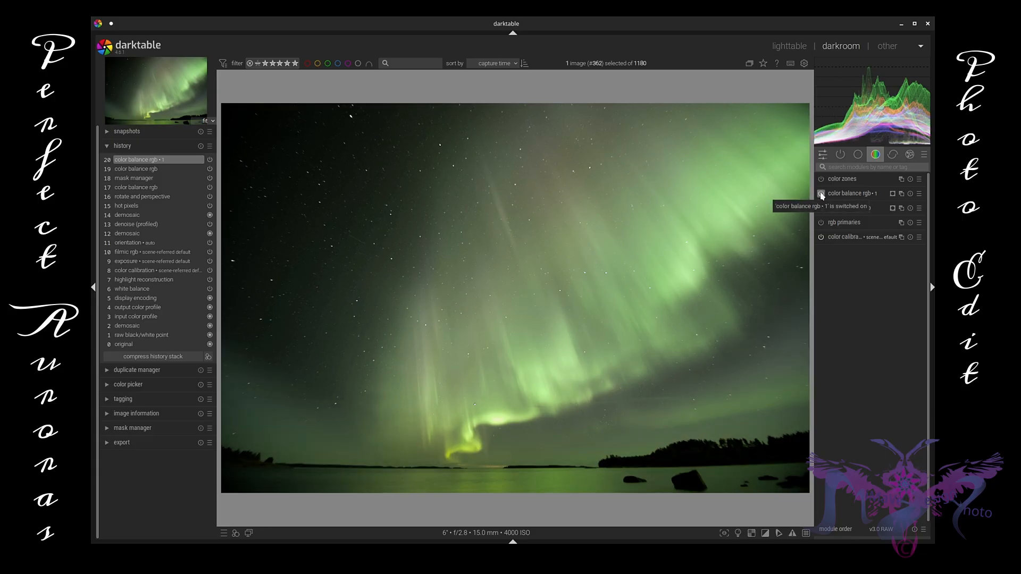
left_click(821, 194)
left_click(821, 195)
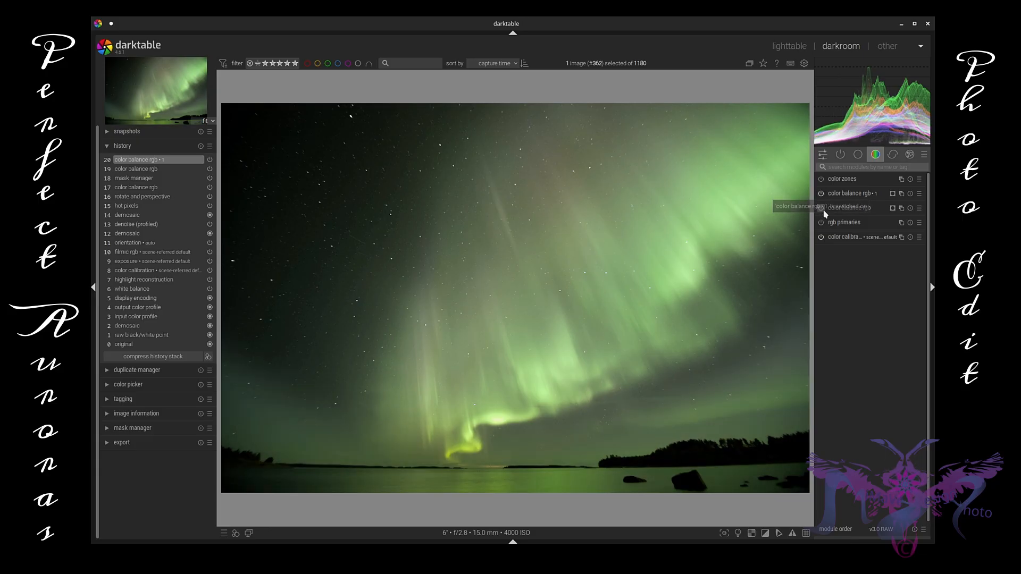
left_click(821, 209)
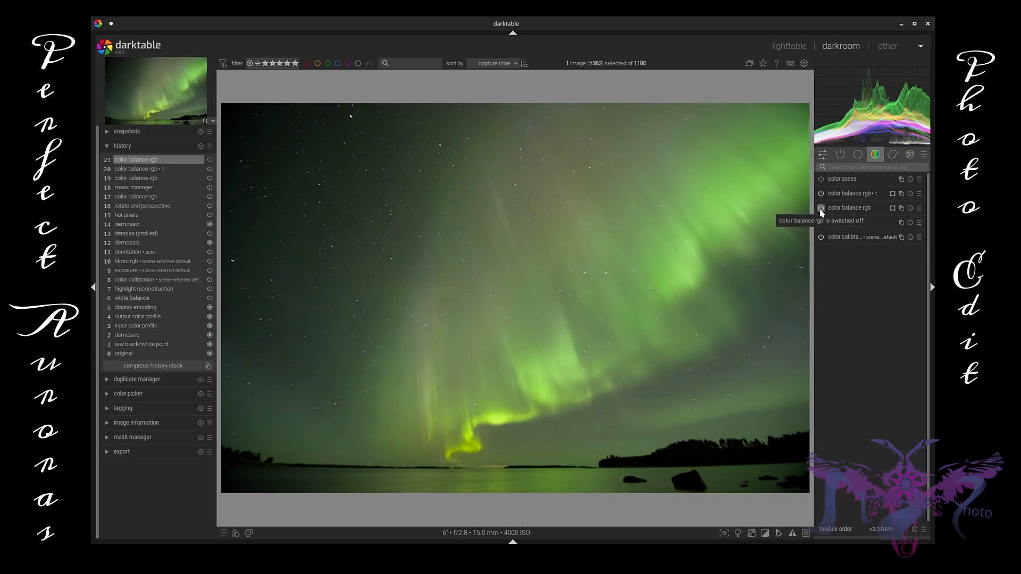
left_click(822, 209)
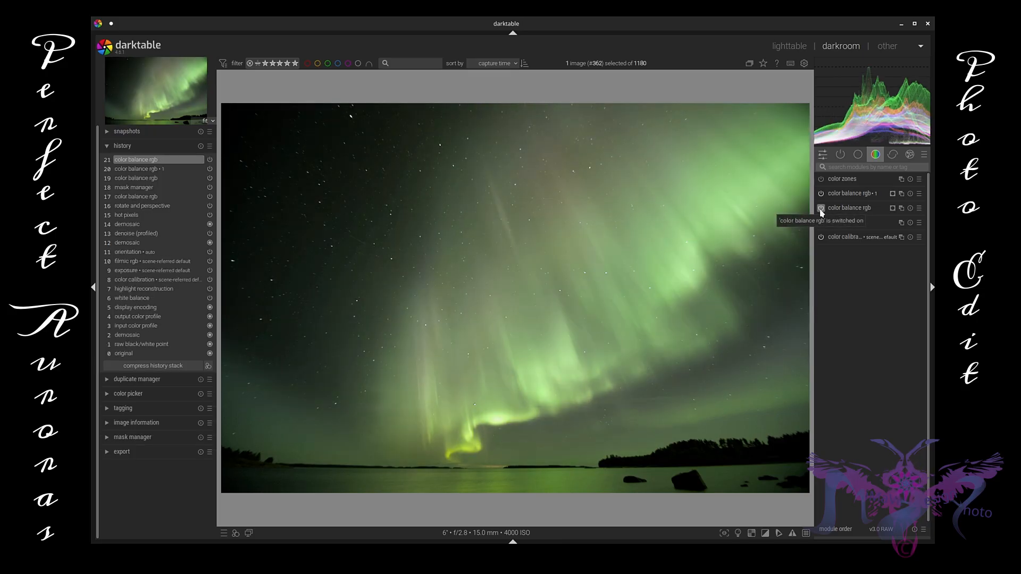
left_click(821, 209)
left_click(822, 209)
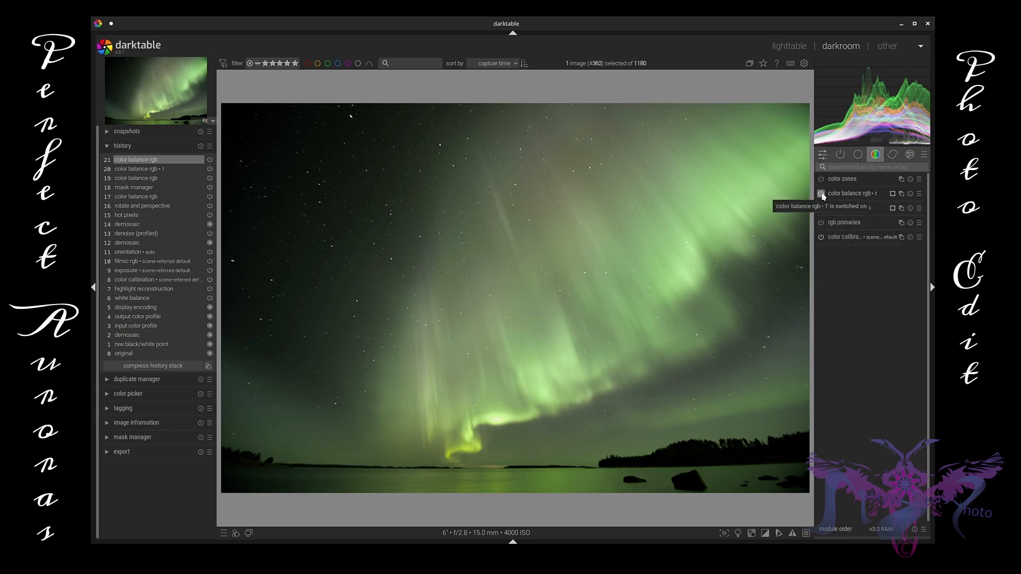
left_click(822, 195)
left_click(822, 195)
left_click(822, 194)
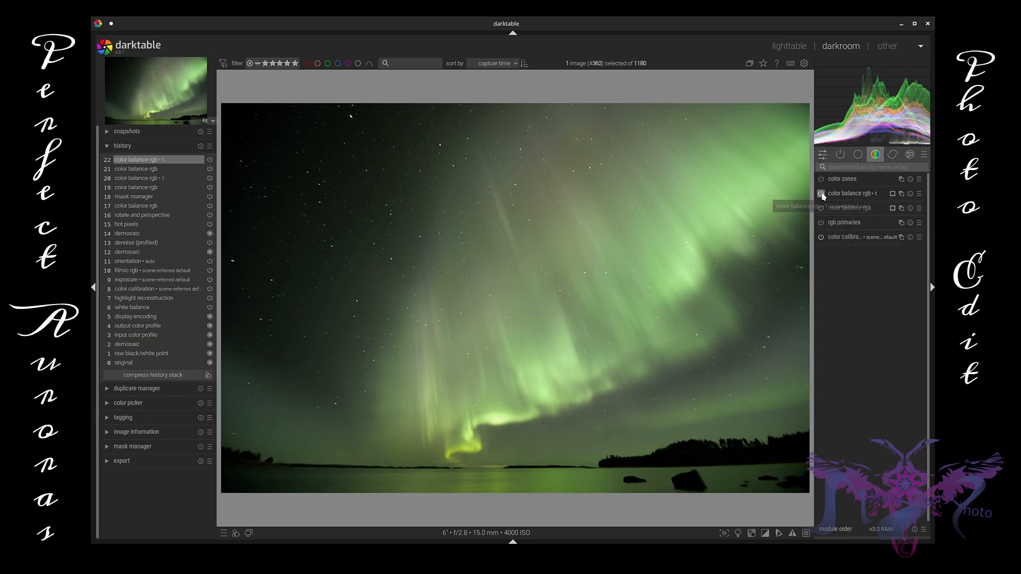
left_click(821, 194)
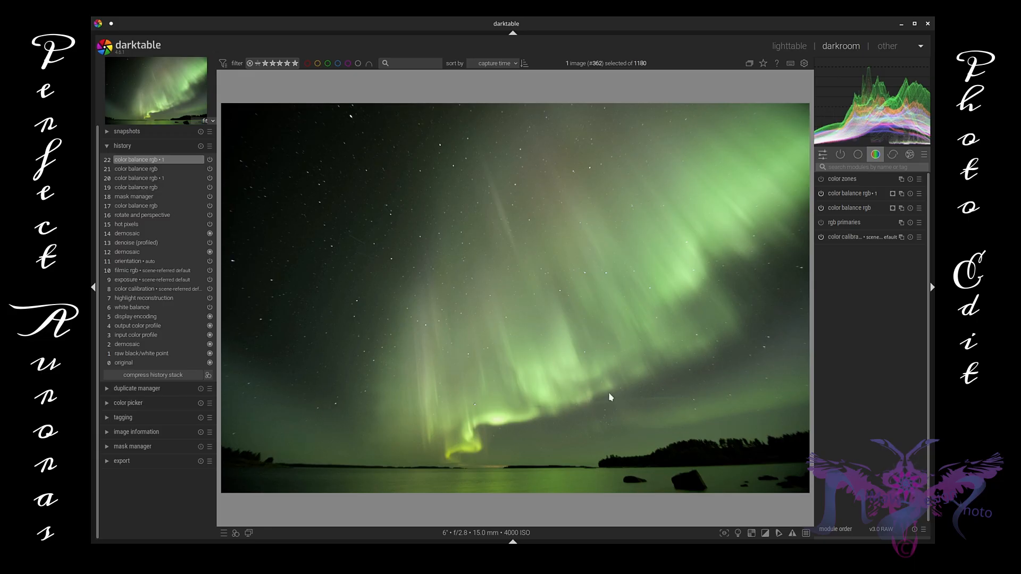
Fine-tune the compression of the curved gradient mask over the horizon in the second color balance rgb instance.
left_click(857, 193)
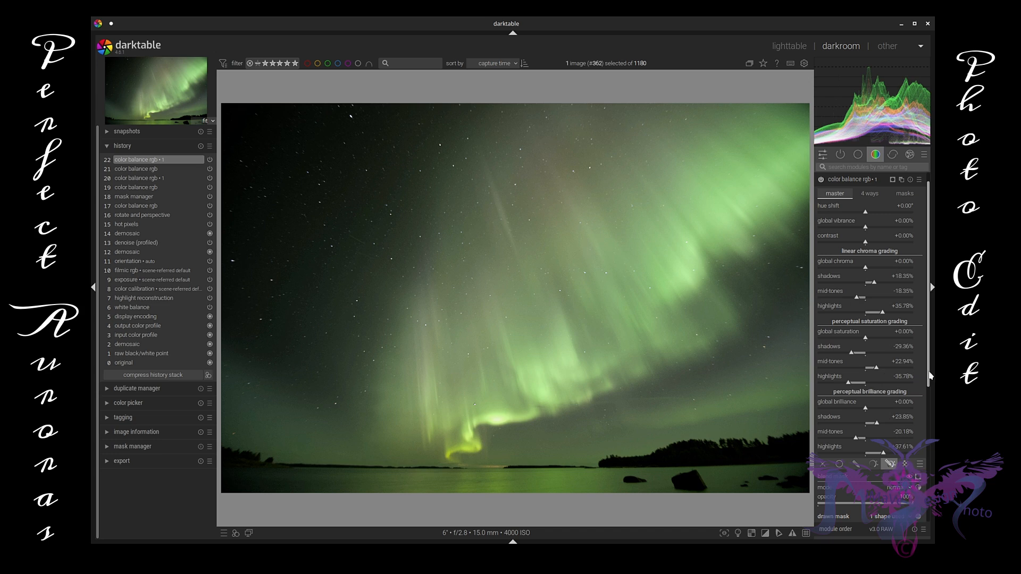
scroll(930, 377, "down", 4)
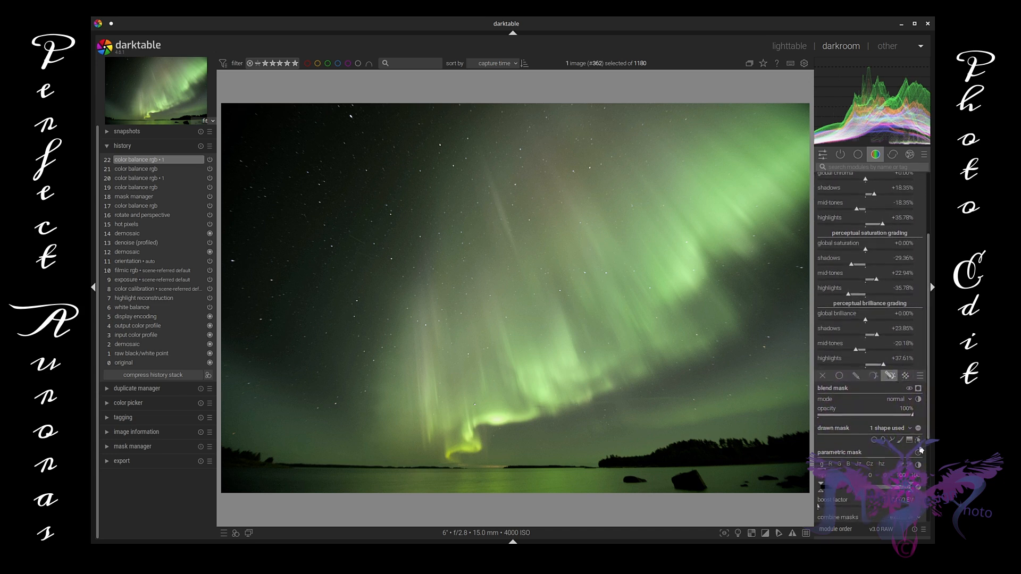
left_click(918, 440)
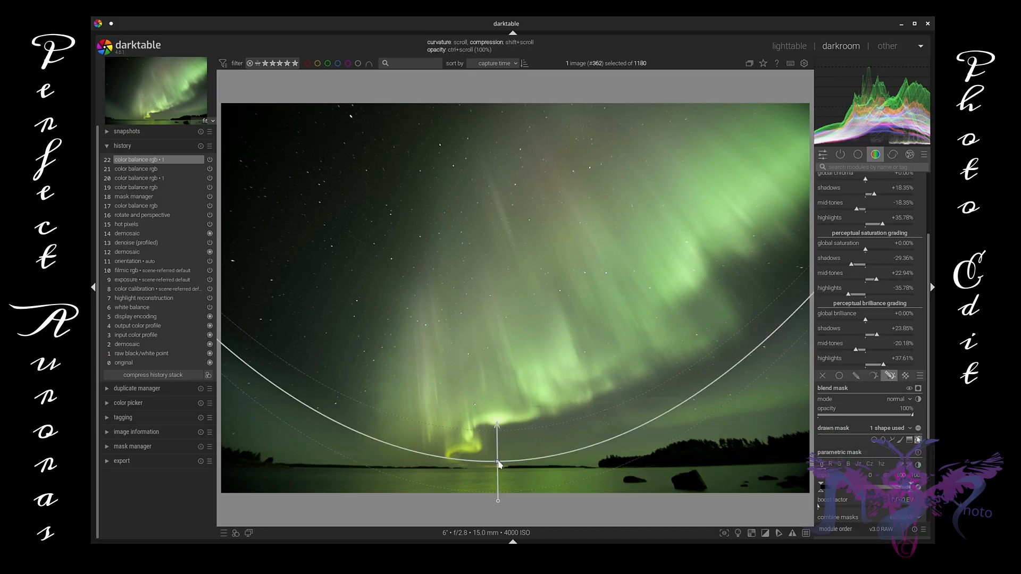
scroll(499, 465, "down", 5)
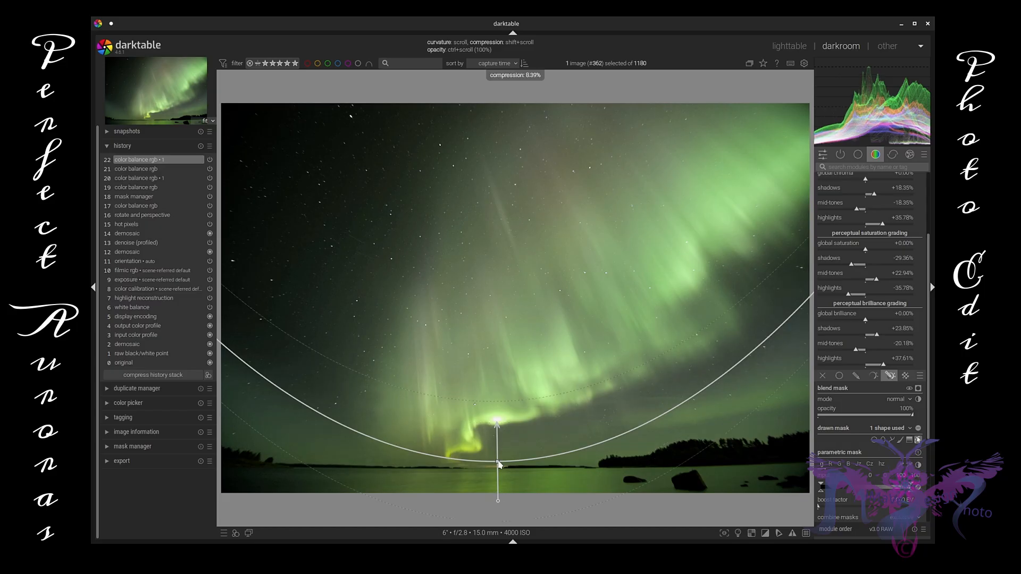
scroll(498, 465, "down", 2)
scroll(499, 465, "up", 2)
scroll(498, 465, "up", 1)
scroll(500, 465, "up", 1)
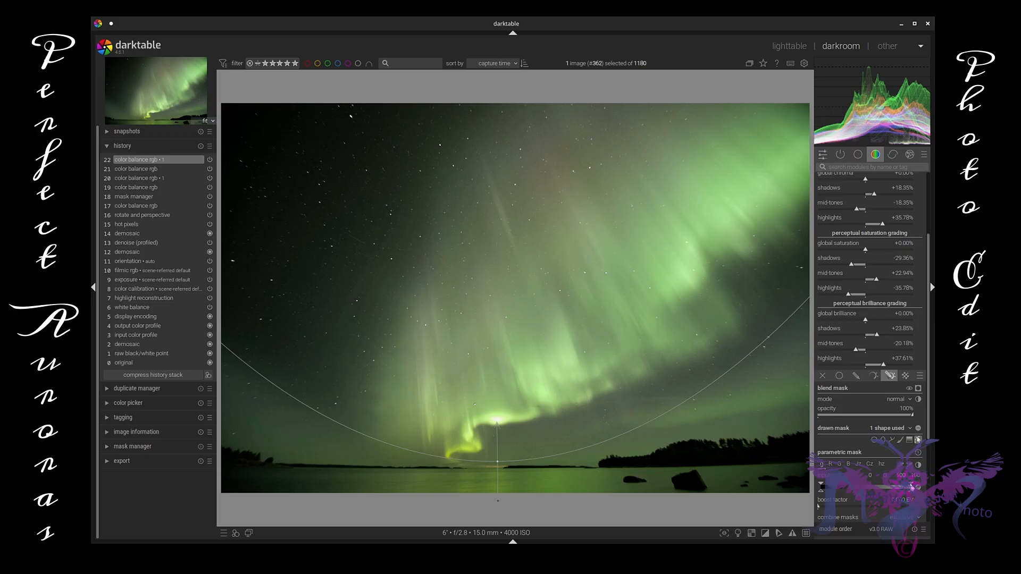
Lower the upper limit of the parametric mask range in the second color balance rgb instance and collapse the module.
mouse_move(911, 485)
left_mouse_down()
mouse_move(826, 485)
mouse_move(836, 490)
left_mouse_up()
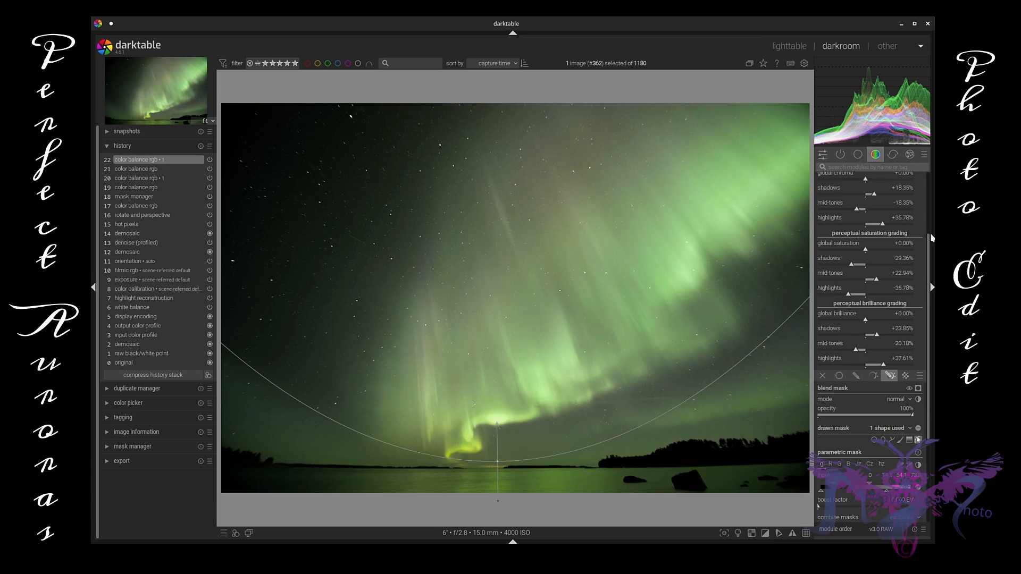
scroll(932, 237, "up", 5)
left_click(859, 193)
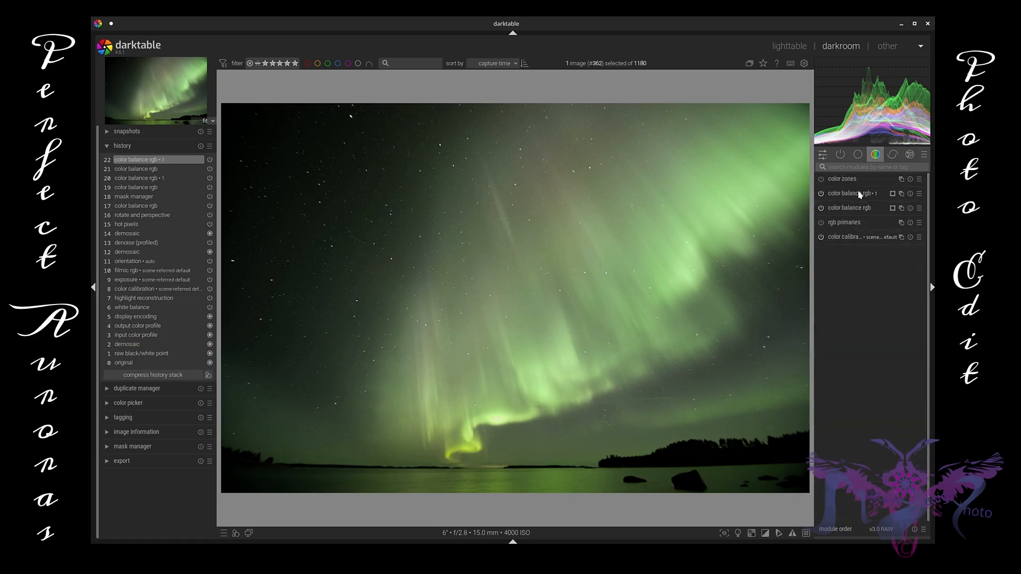
Switch each of the two color balance rgb instances off and on in turn to check its effect again.
left_click(821, 193)
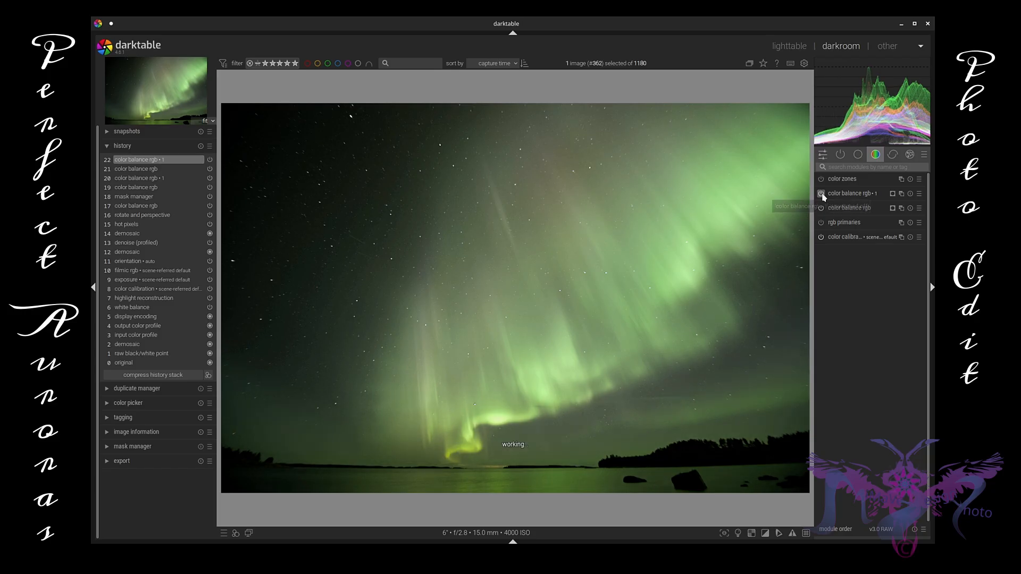
left_click(822, 195)
left_click(823, 195)
left_click(823, 195)
left_click(821, 208)
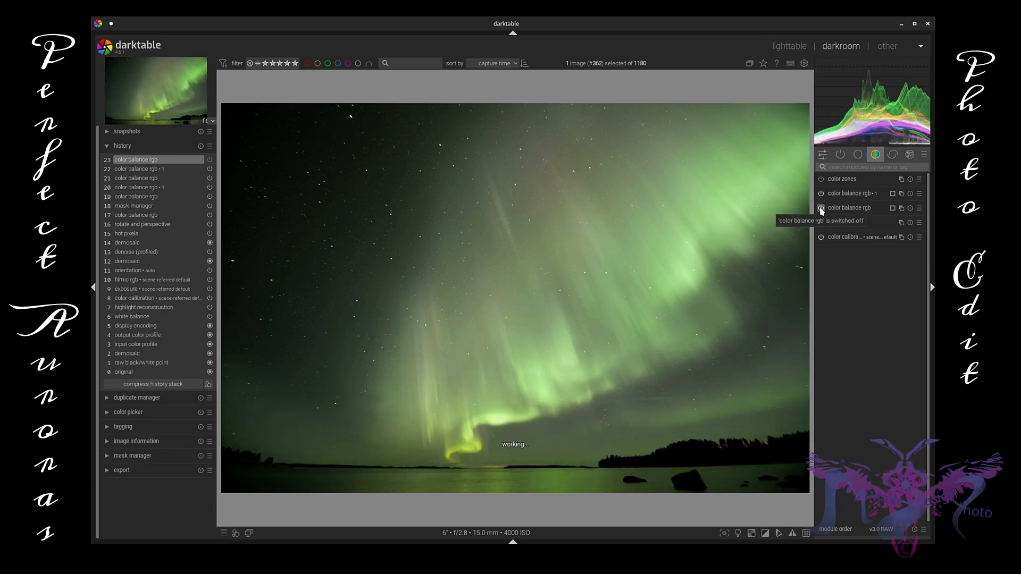
left_click(821, 209)
left_click(821, 210)
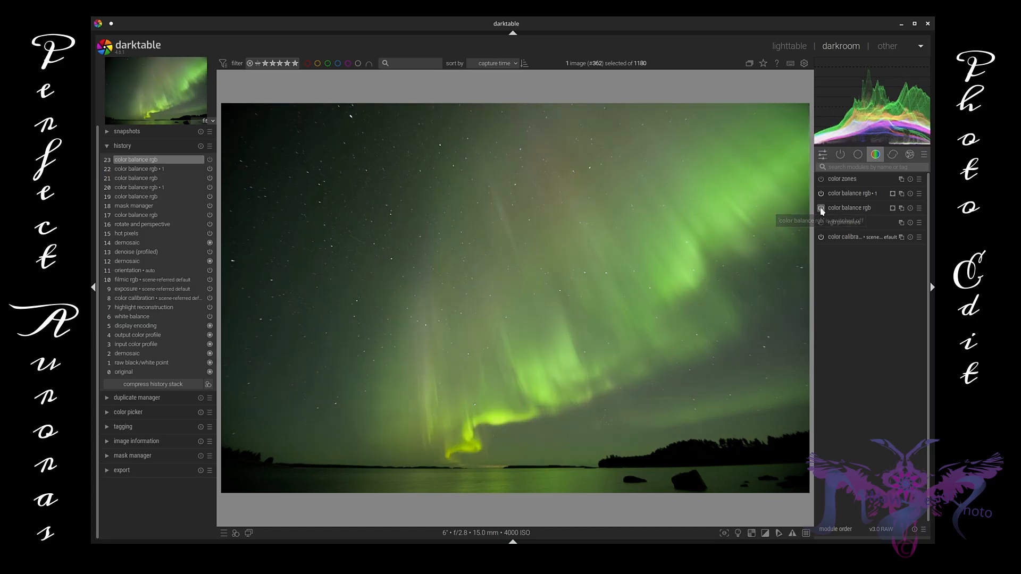
left_click(821, 209)
left_click(821, 209)
left_click(821, 209)
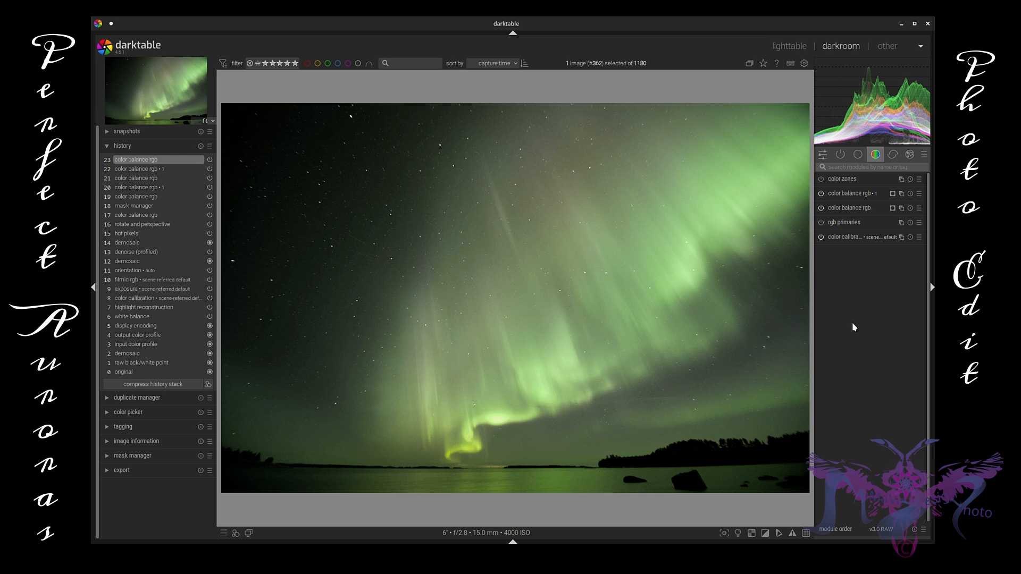
In diffuse or sharpen, set the first to fourth order speeds to -69.72%, -6.42%, +14.68% and -19.27%.
left_click(910, 155)
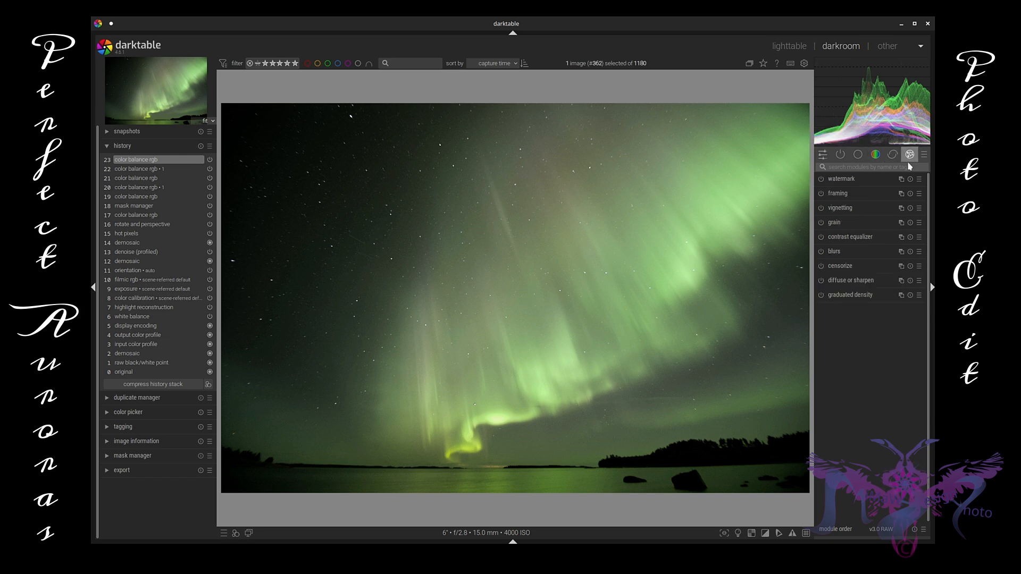
mouse_move(851, 281)
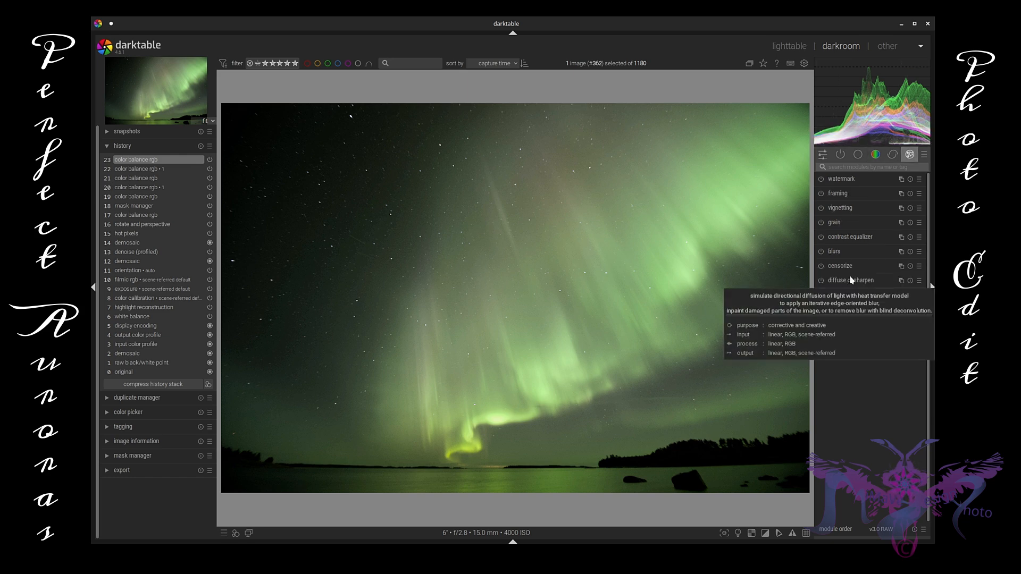
left_click(850, 278)
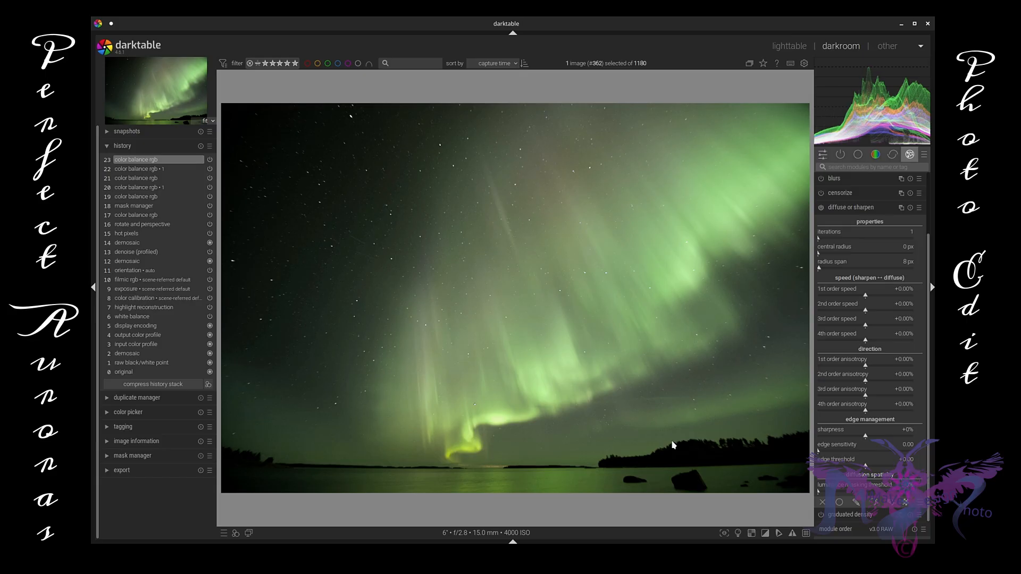
left_click(866, 295)
left_click_drag(865, 296, 832, 301)
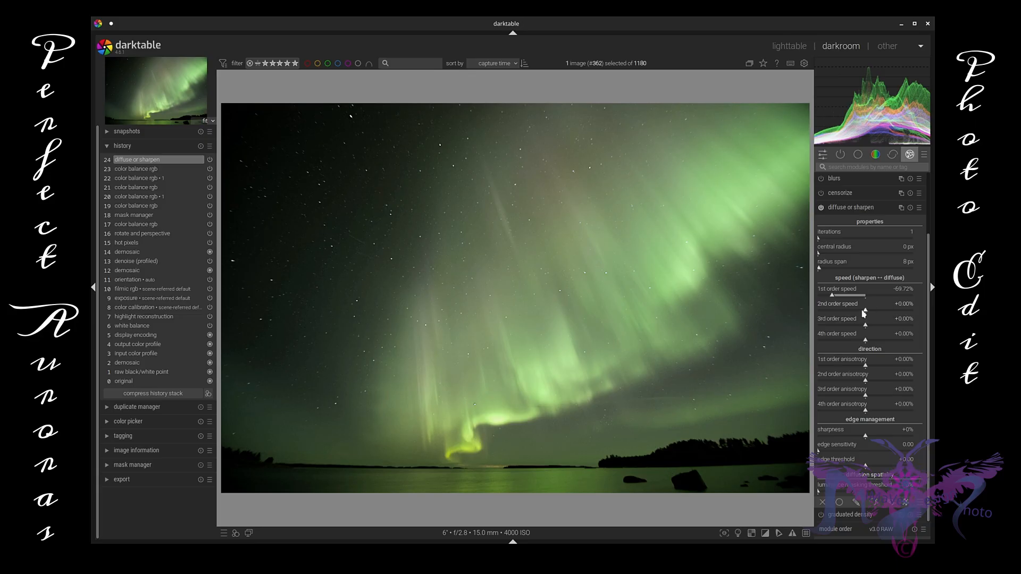
mouse_move(865, 311)
left_mouse_down()
mouse_move(841, 314)
mouse_move(853, 315)
left_mouse_up()
mouse_move(861, 314)
left_mouse_down()
mouse_move(882, 317)
mouse_move(864, 316)
left_mouse_up()
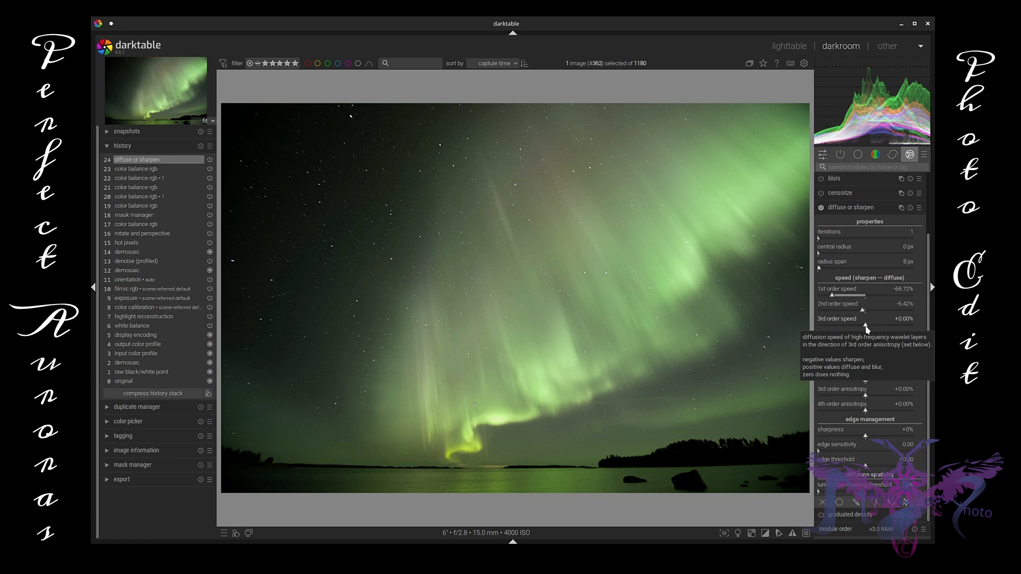
left_click_drag(867, 330, 871, 330)
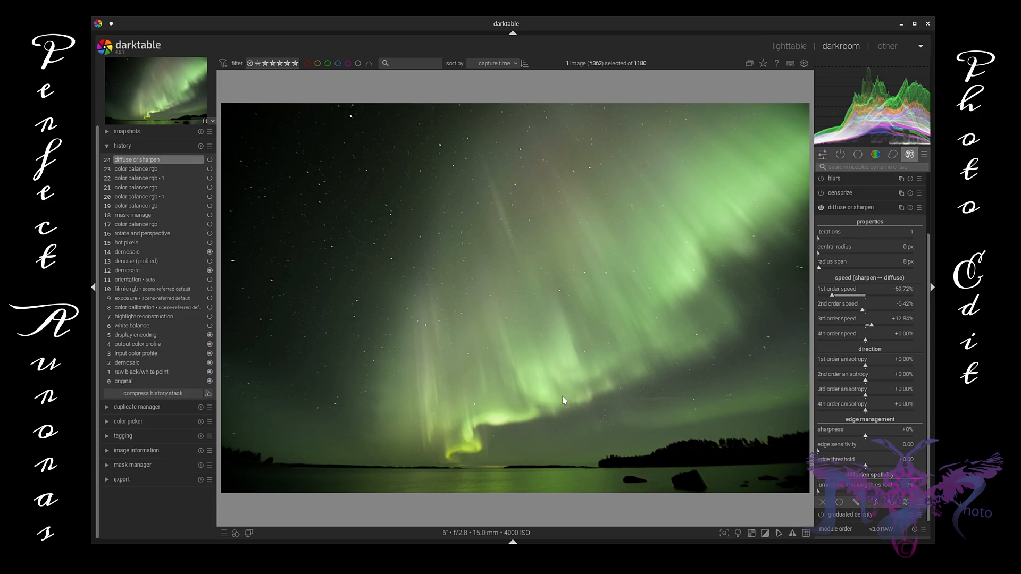
mouse_move(872, 326)
left_mouse_down()
mouse_move(878, 348)
mouse_move(855, 343)
mouse_move(897, 348)
mouse_move(856, 340)
left_mouse_up()
Set the first to fourth order anisotropies to +504.59%, +394.50%, +311.93% and -458.72%.
left_click_drag(866, 367, 848, 376)
left_click_drag(867, 381, 845, 410)
Compare the photo with diffuse or sharpen off and on, leave it switched off, and collapse the module.
left_click(823, 208)
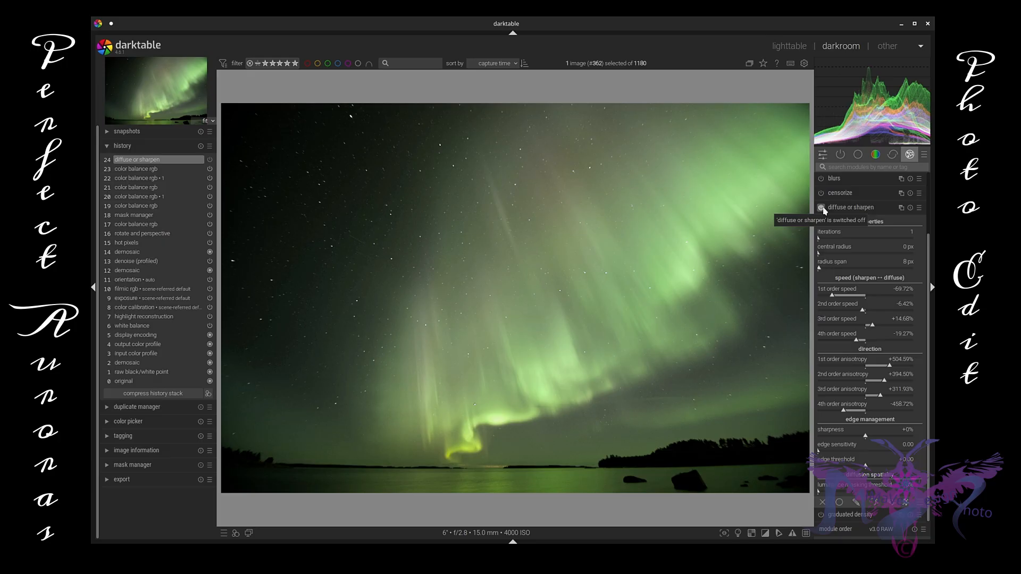
left_click(823, 208)
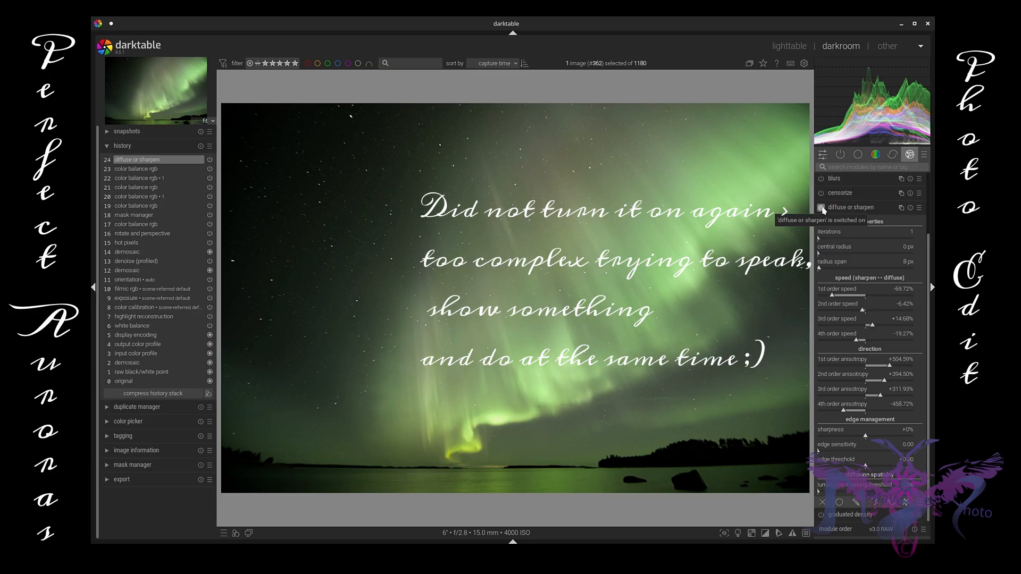
scroll(611, 473, "up", 1)
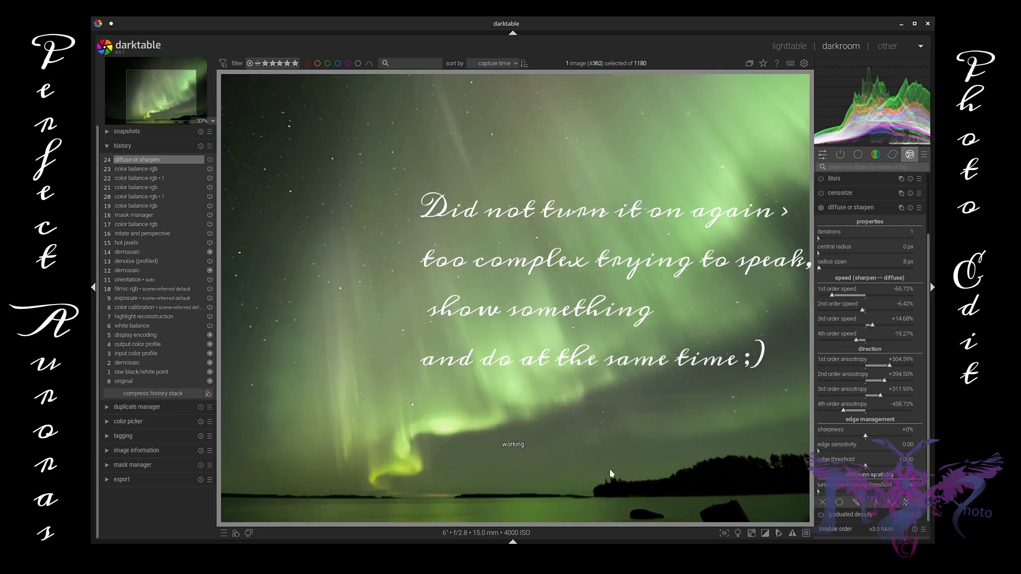
left_click(860, 207)
scroll(738, 318, "down", 1)
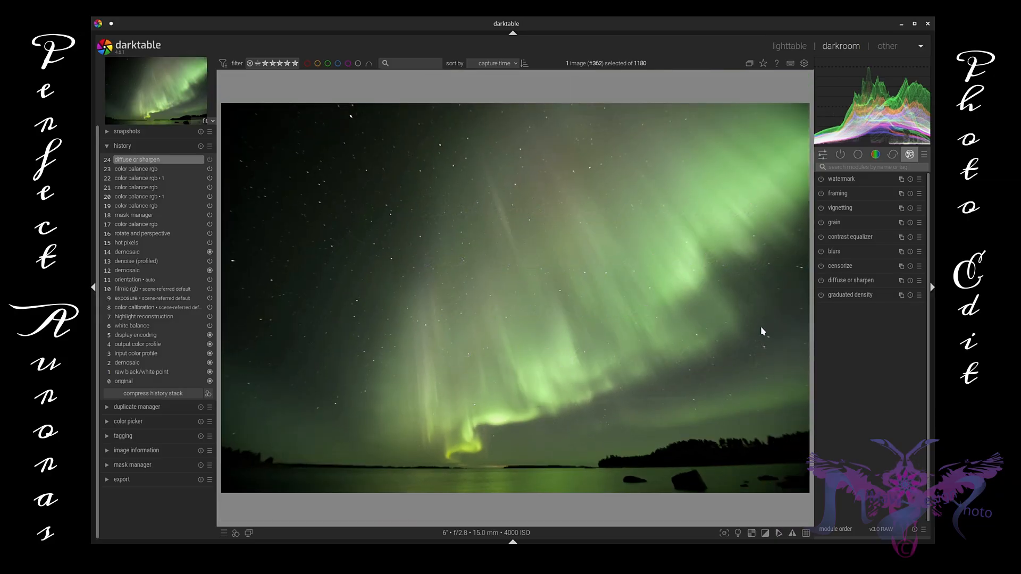
Apply the sharpen module with a radius of 2.679 and an amount of 0.220.
left_click(875, 155)
left_click(893, 155)
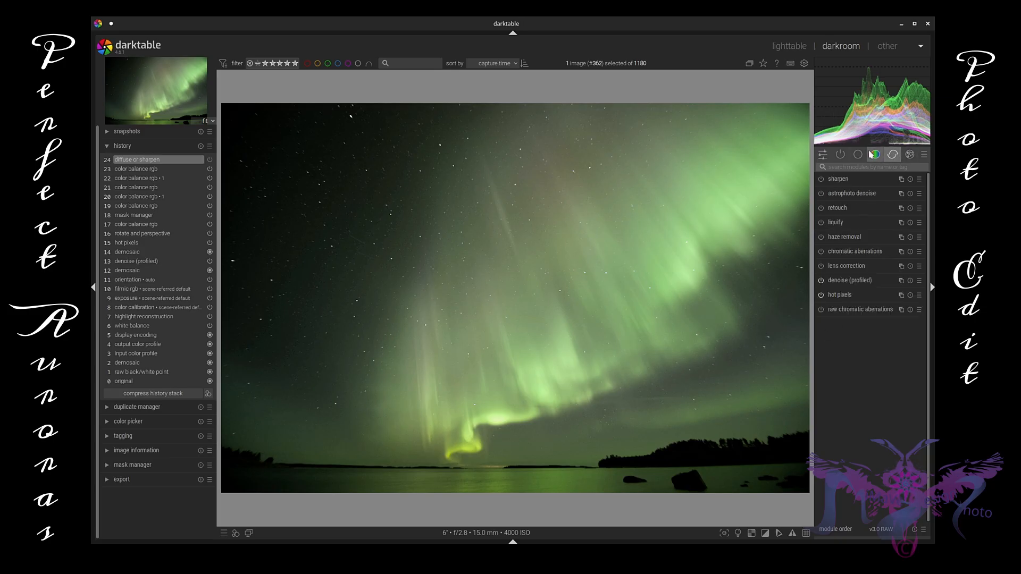
left_click(860, 178)
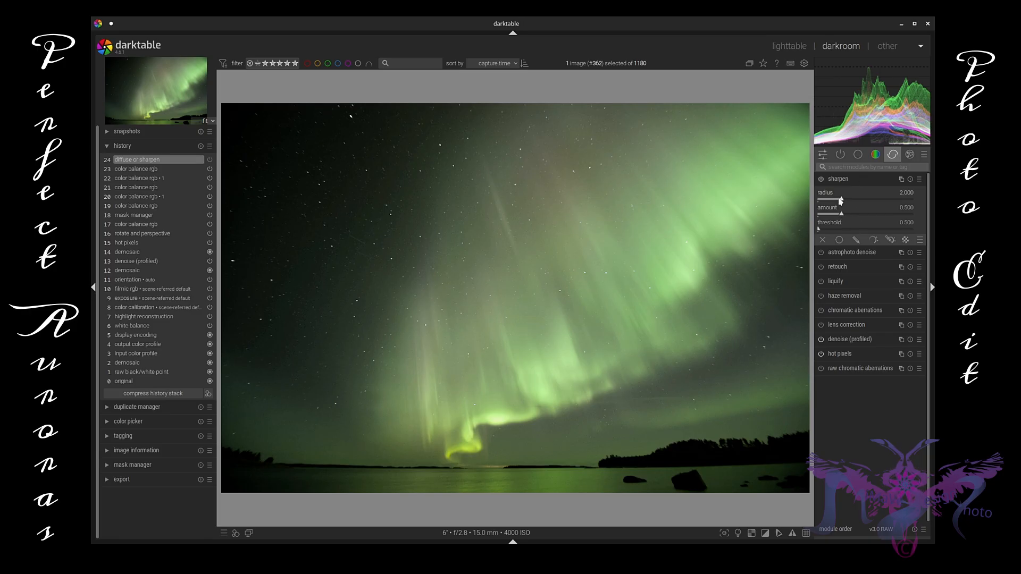
left_click_drag(844, 200, 881, 204)
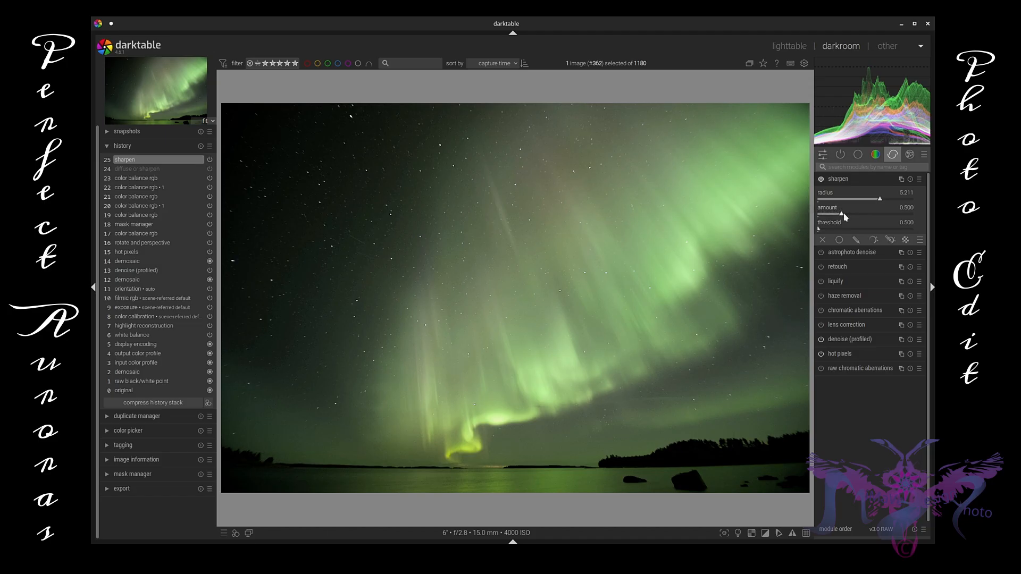
left_click_drag(842, 215, 830, 215)
left_click_drag(880, 198, 845, 220)
left_click_drag(833, 220, 828, 217)
left_click_drag(827, 217, 828, 217)
Check the sharpening on the aurora detail up close, raise the sharpen amount slightly, and collapse the module.
scroll(460, 400, "up", 5)
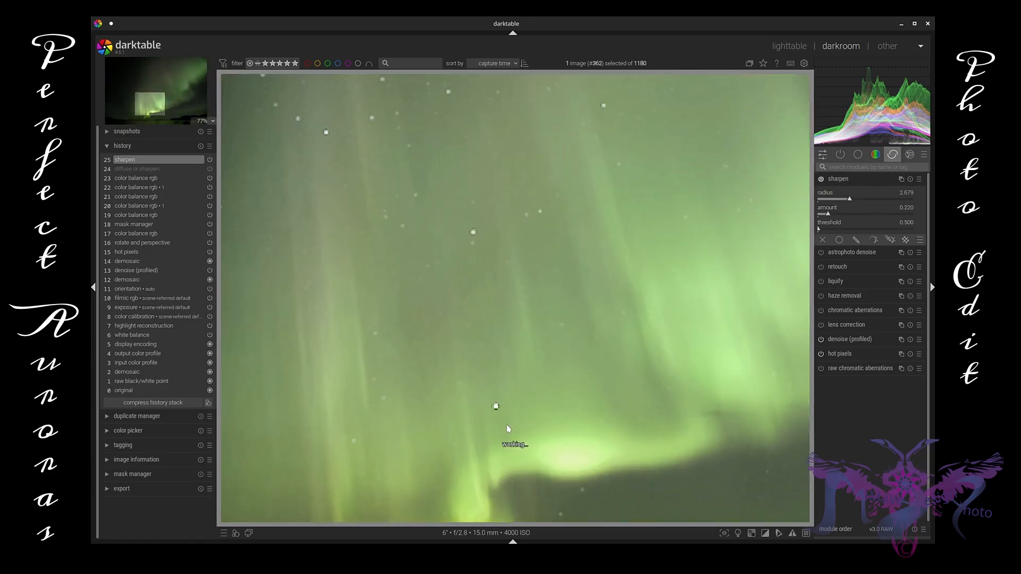
scroll(553, 390, "down", 5)
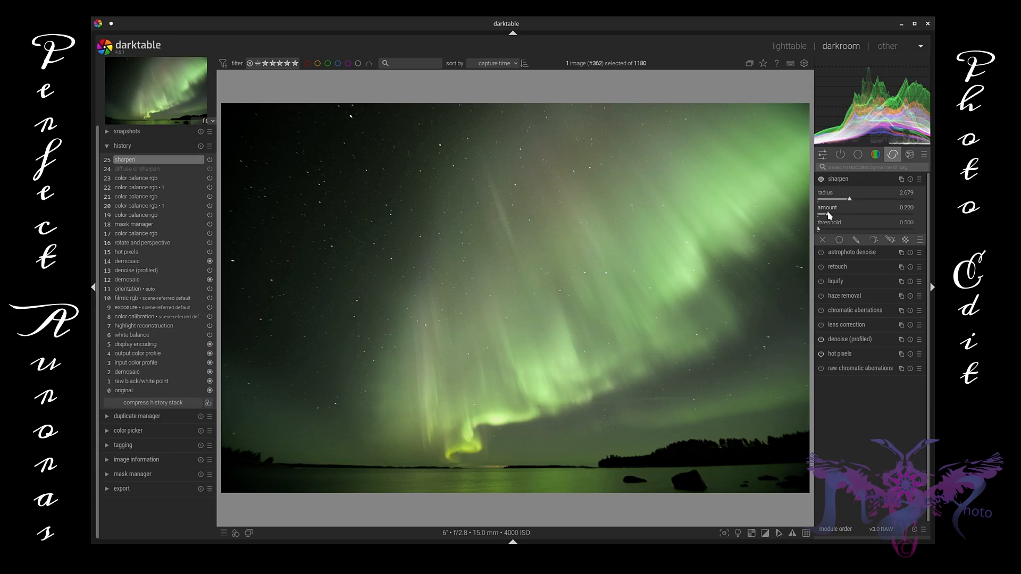
left_click_drag(829, 215, 835, 216)
left_click(853, 181)
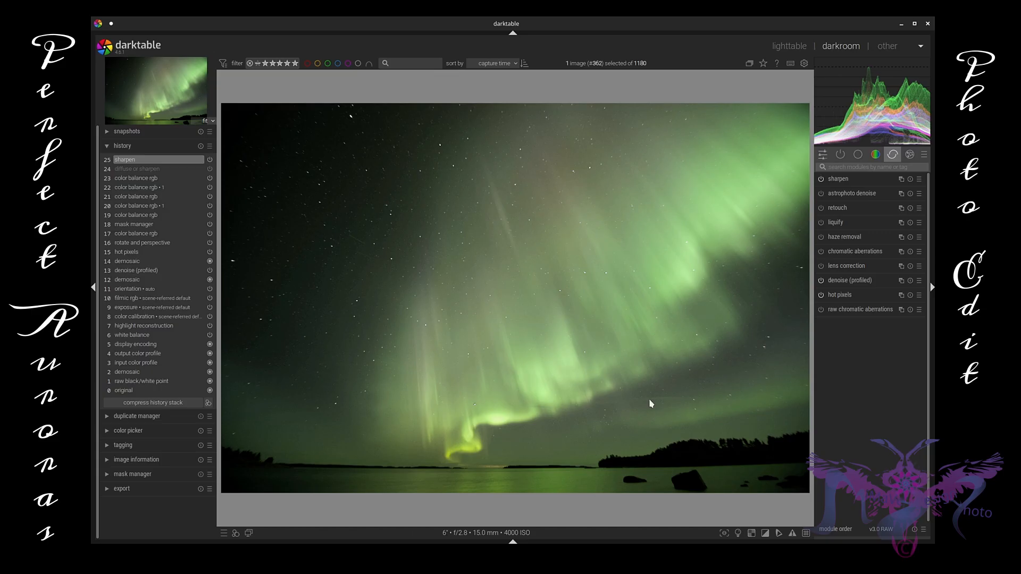
In color zones, raise the chroma curve at the red and magenta ends, keeping the green to blue range near neutral.
left_click(875, 154)
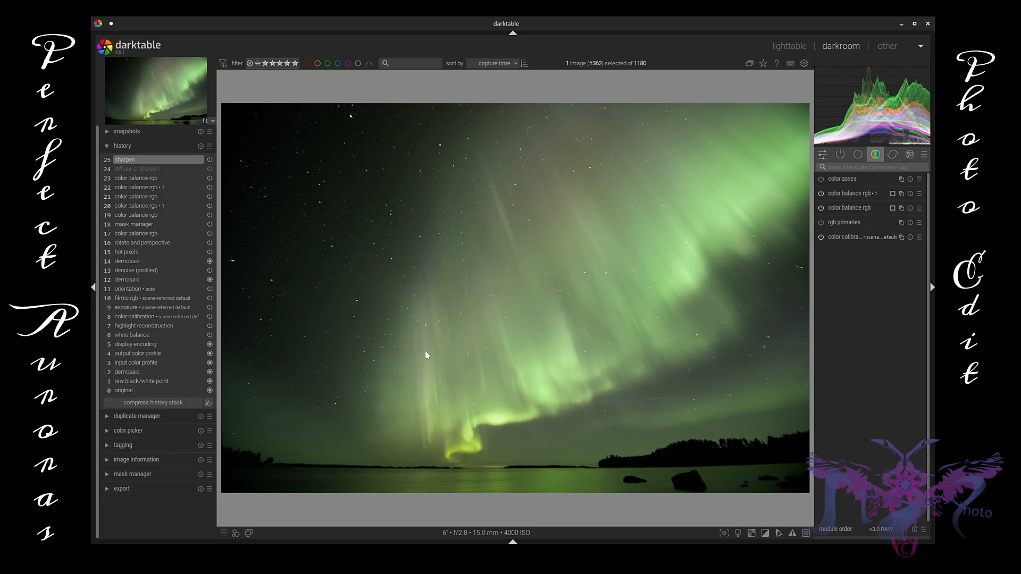
left_click(866, 179)
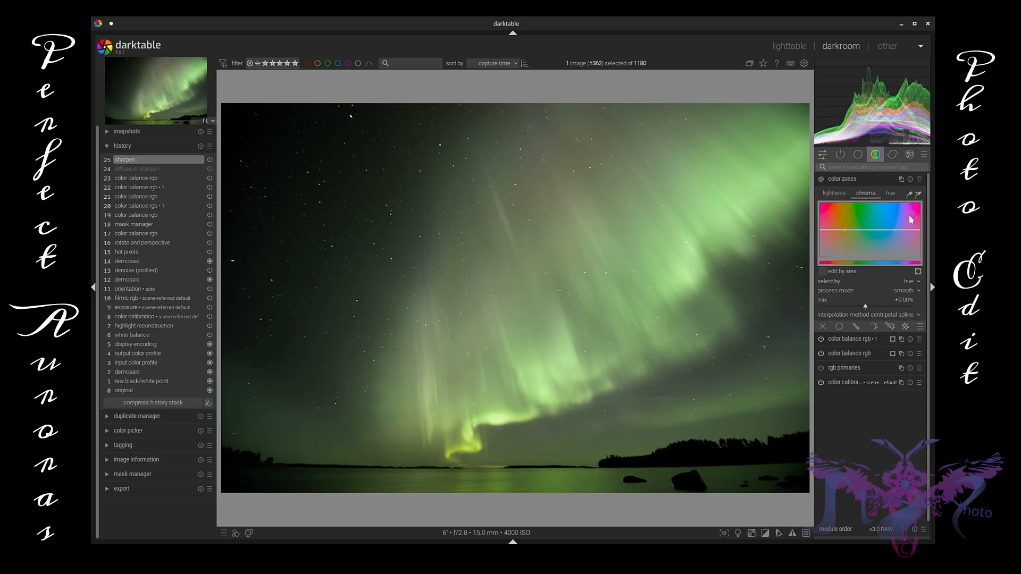
mouse_move(821, 232)
left_mouse_down()
mouse_move(819, 223)
mouse_move(839, 226)
mouse_move(832, 219)
mouse_move(849, 229)
mouse_move(840, 225)
left_mouse_up()
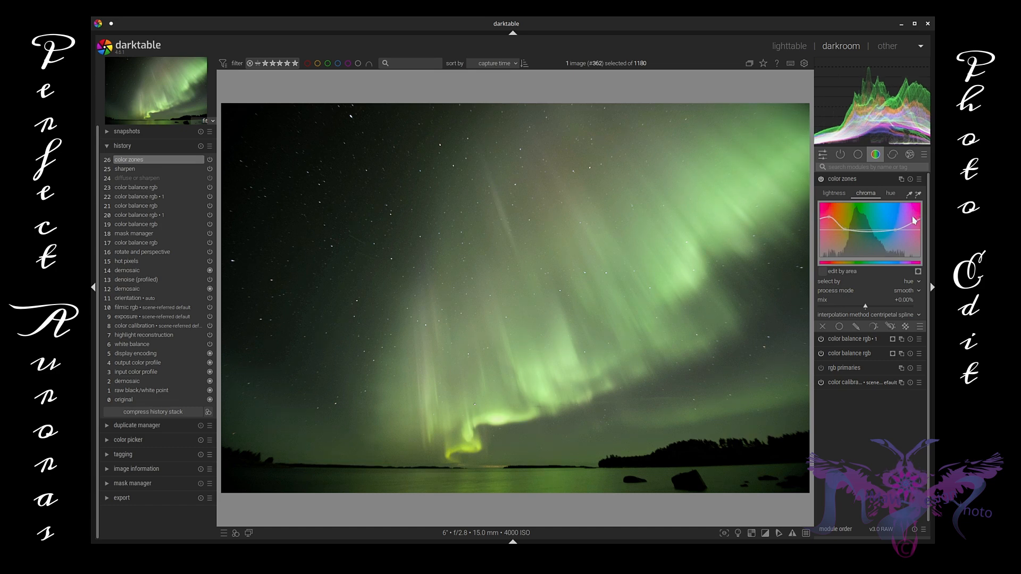
left_click_drag(912, 224, 915, 215)
left_click_drag(830, 220, 849, 230)
Compare the photo with color zones switched off and on.
left_click(822, 180)
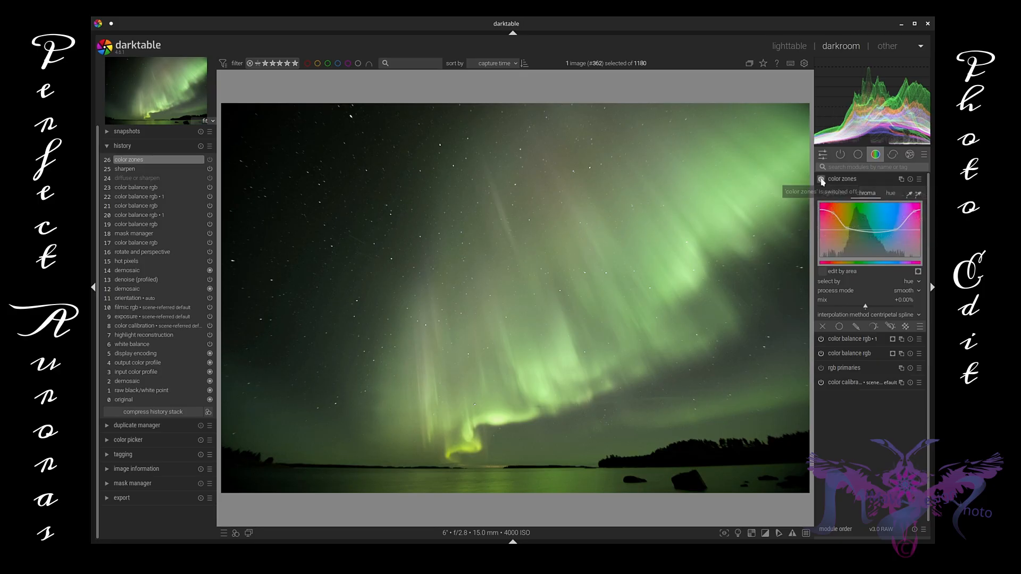
left_click(822, 180)
left_click(821, 180)
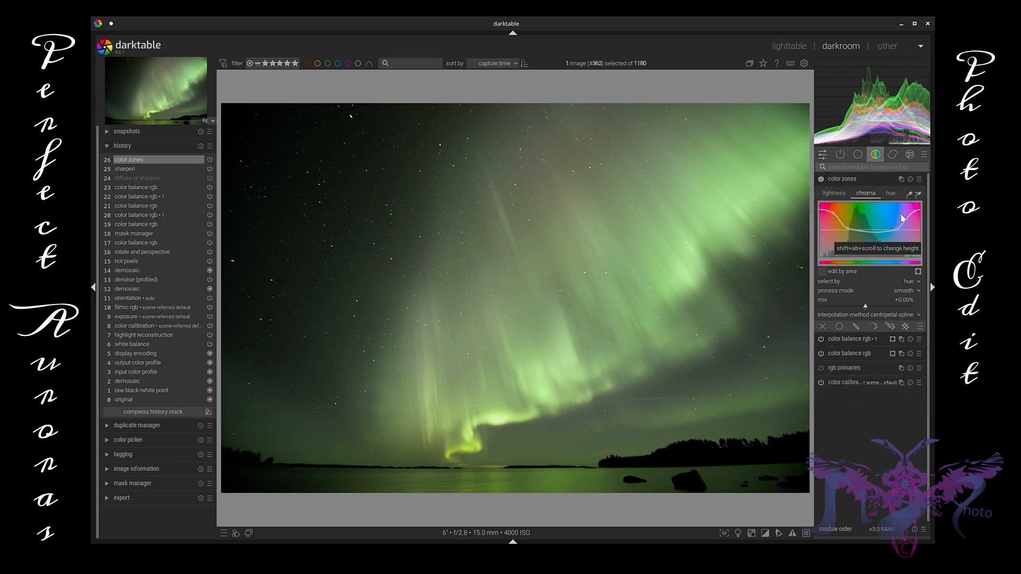
Try lowering the color zones lightness curve at the red and magenta ends, and reset that curve to flat.
left_click(831, 195)
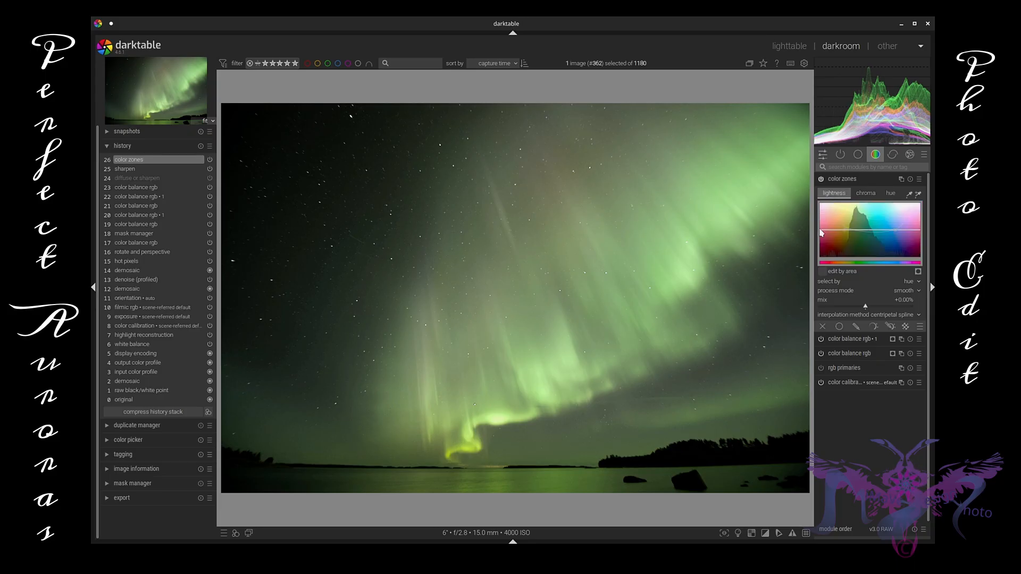
mouse_move(922, 232)
left_mouse_down()
mouse_move(923, 223)
mouse_move(922, 239)
left_mouse_up()
mouse_move(922, 239)
left_mouse_down()
mouse_move(924, 219)
mouse_move(920, 238)
left_mouse_up()
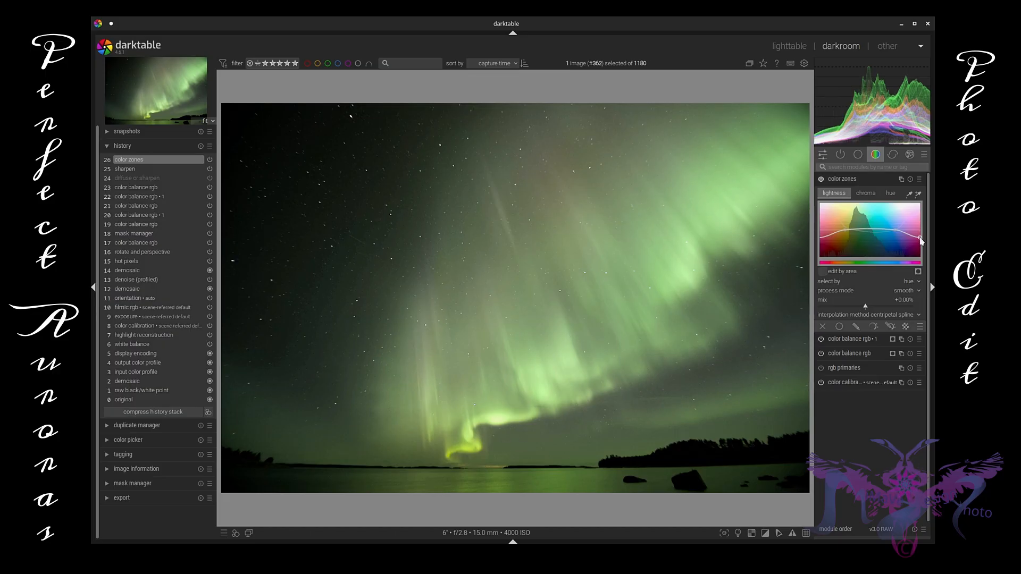
right_click(908, 225)
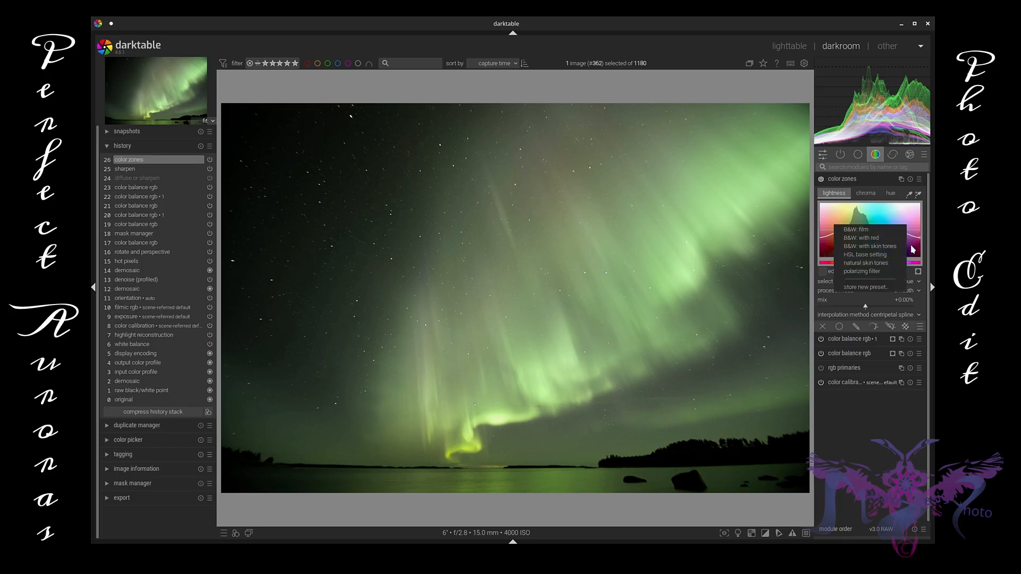
right_click(916, 250)
double_click(916, 240)
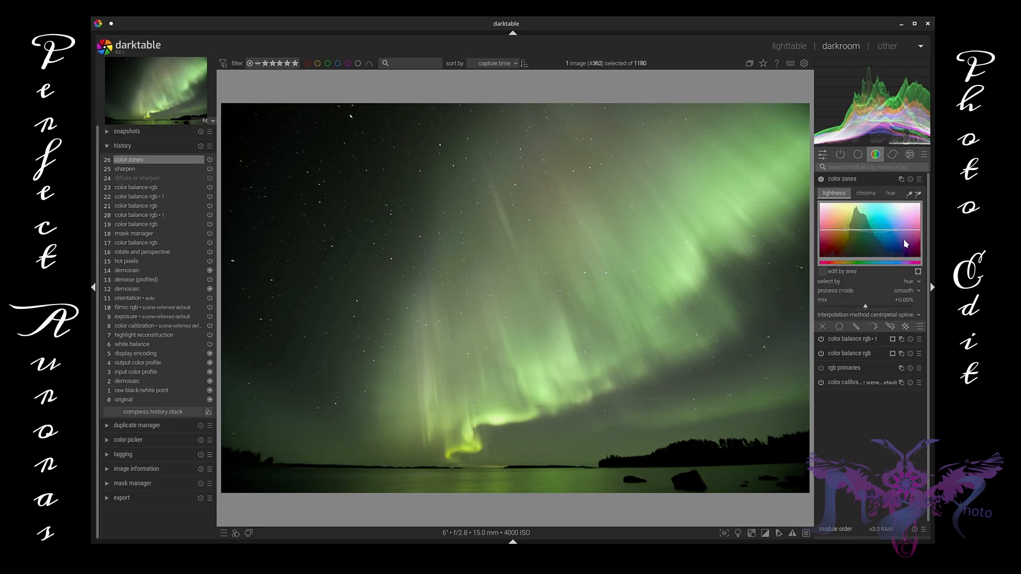
Review the color zones chroma adjustment with the module off and on, and inspect the starry aurora sky at 100% zoom.
left_click(866, 196)
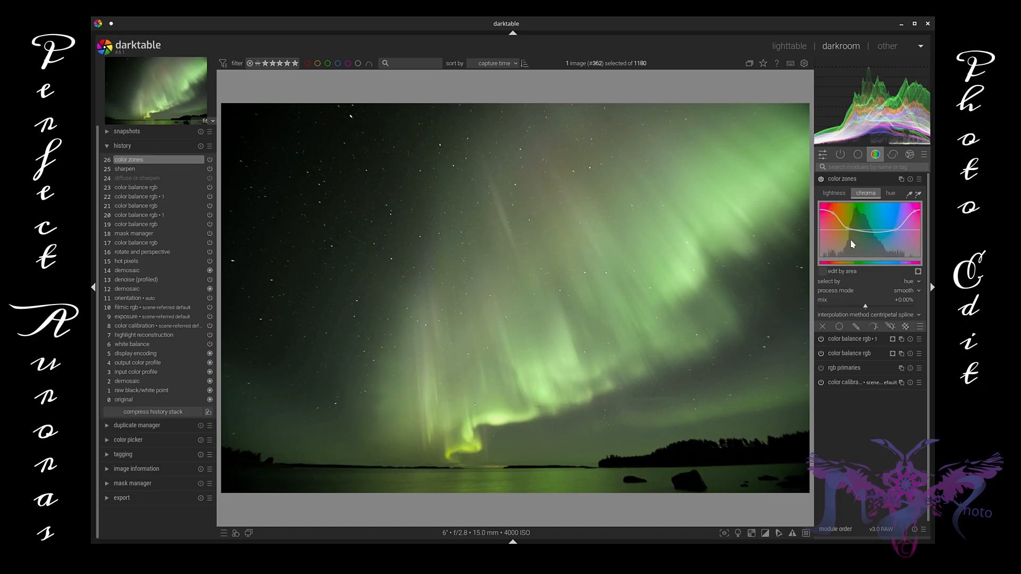
left_click(825, 182)
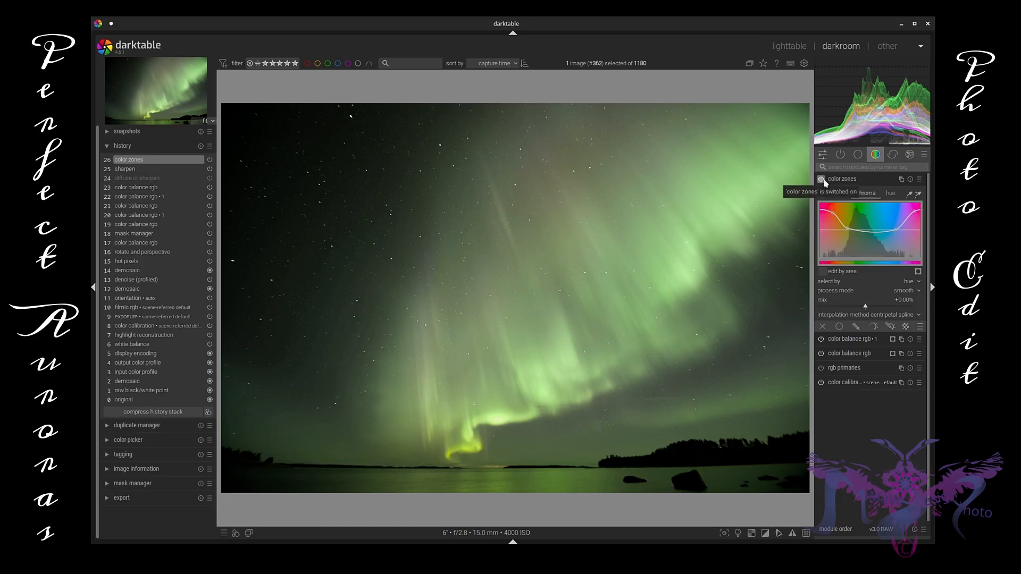
left_click(824, 181)
left_click(822, 180)
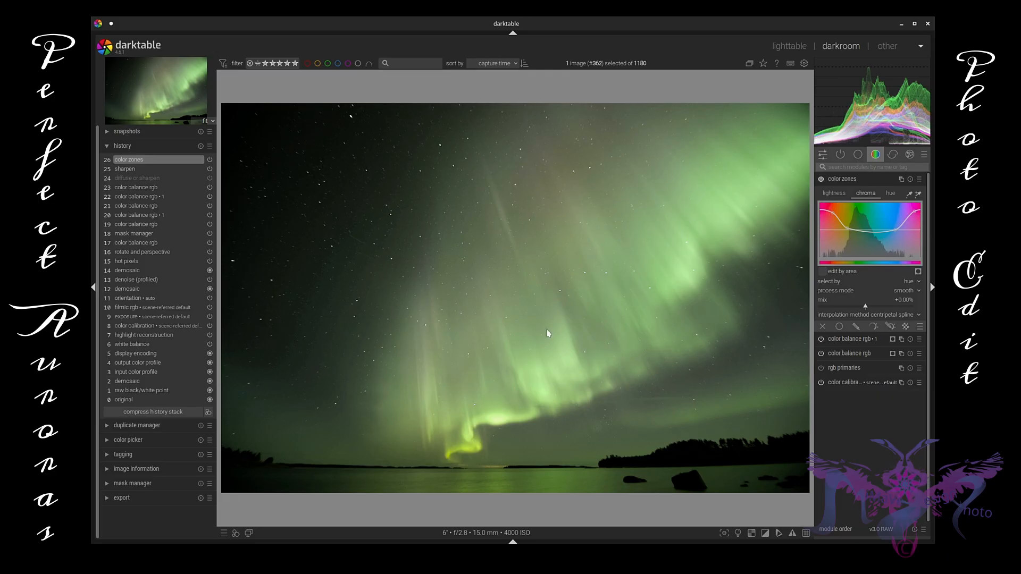
scroll(495, 289, "up", 4)
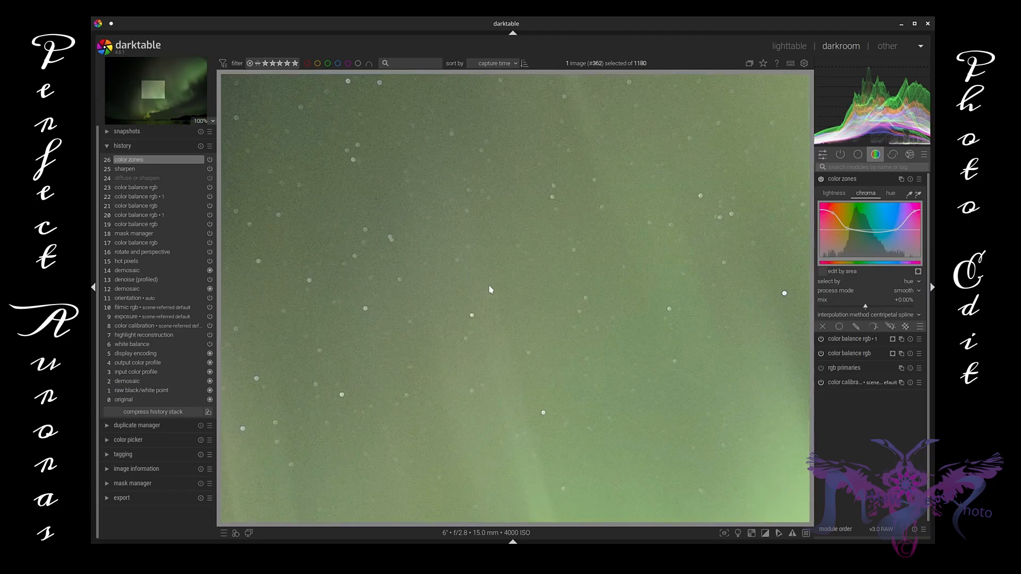
scroll(490, 290, "down", 4)
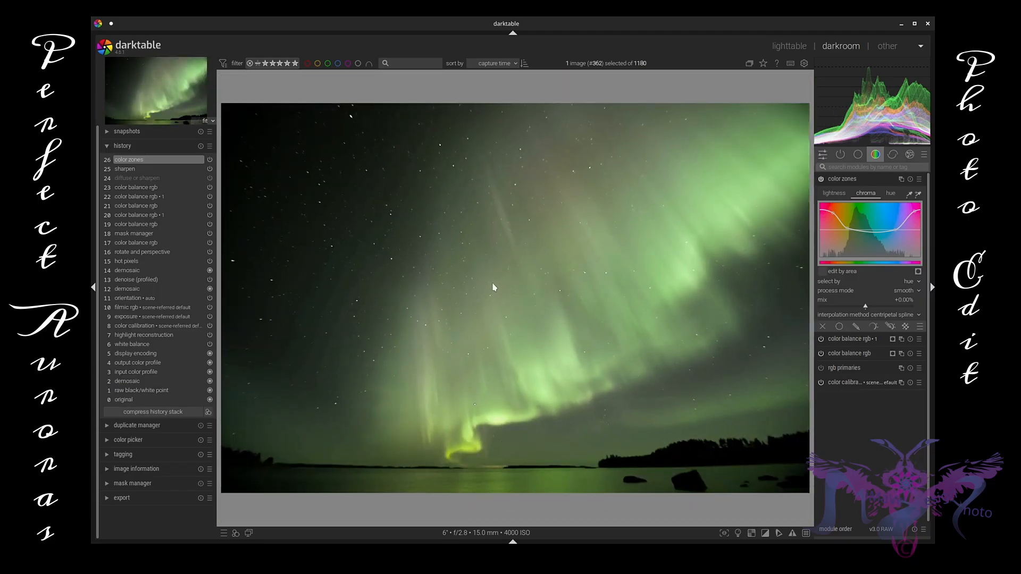